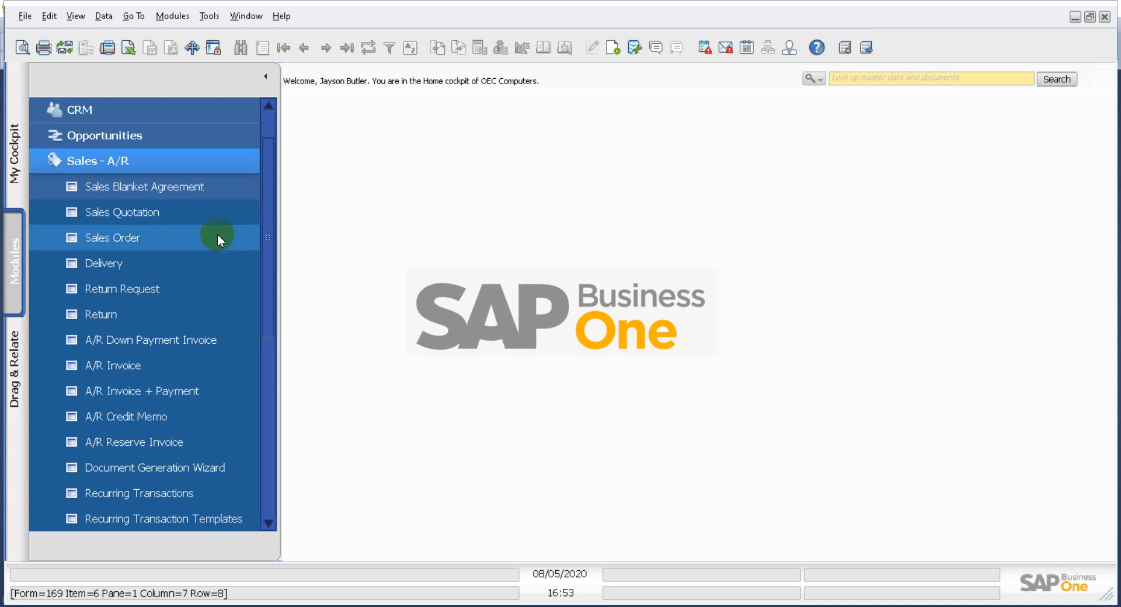
- Open a new sales order, choose customer C20000, then close the form without saving
click(147, 238)
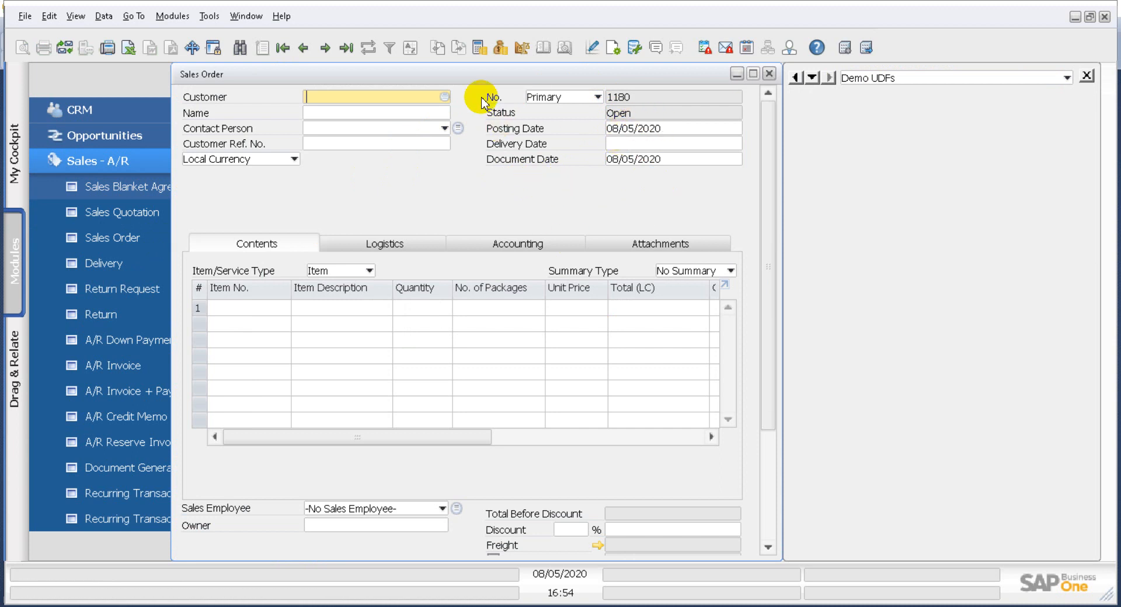
mouse_move(349, 437)
mouse_down()
mouse_move(713, 445)
mouse_move(341, 439)
mouse_up()
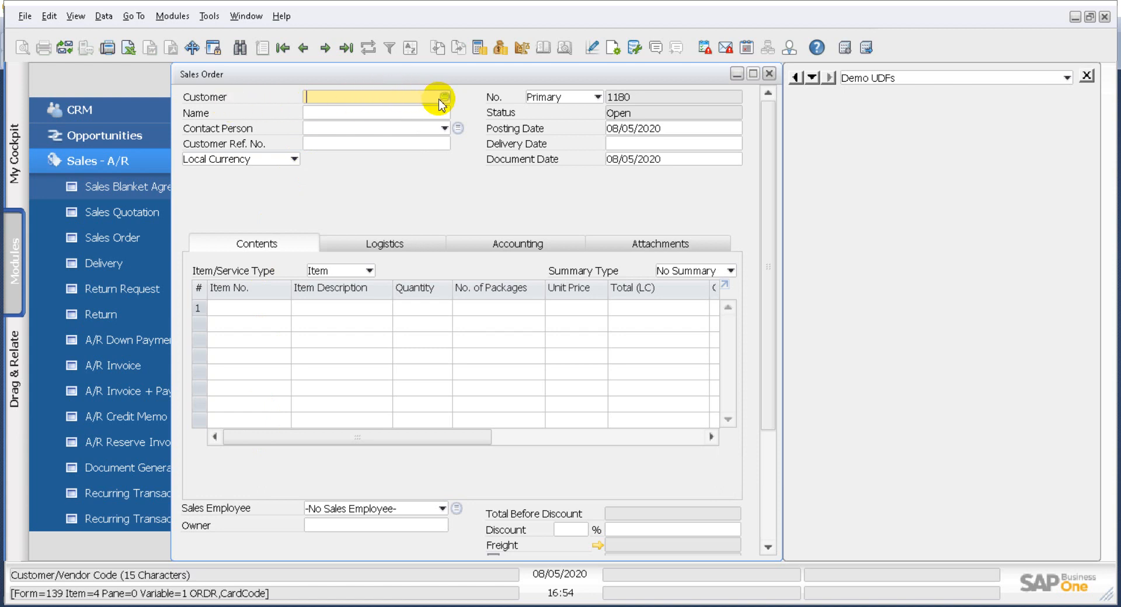
click(443, 97)
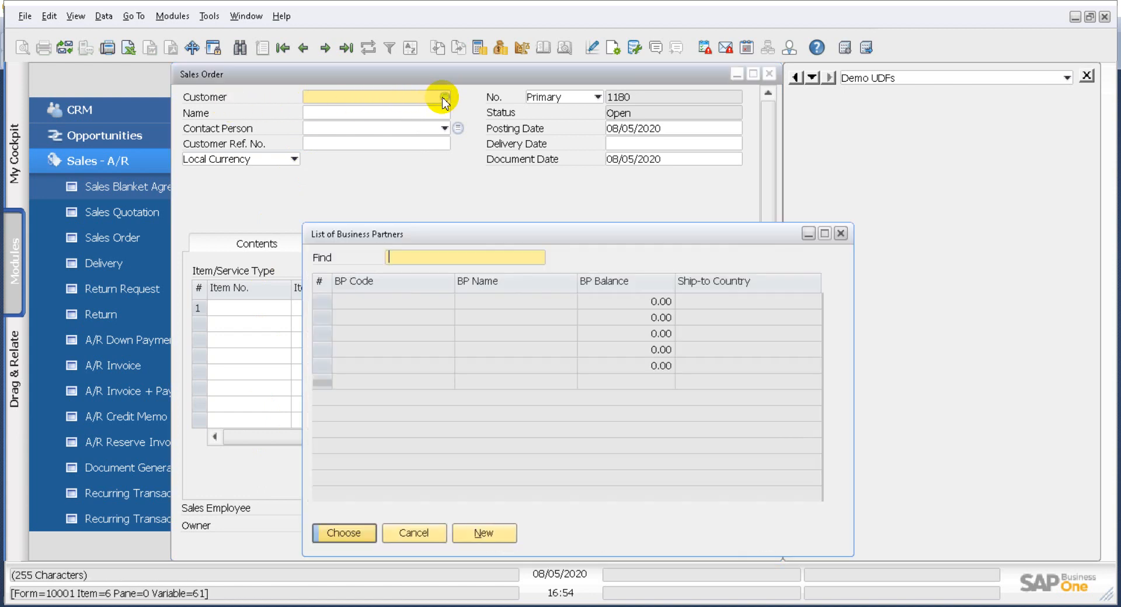
double_click(410, 301)
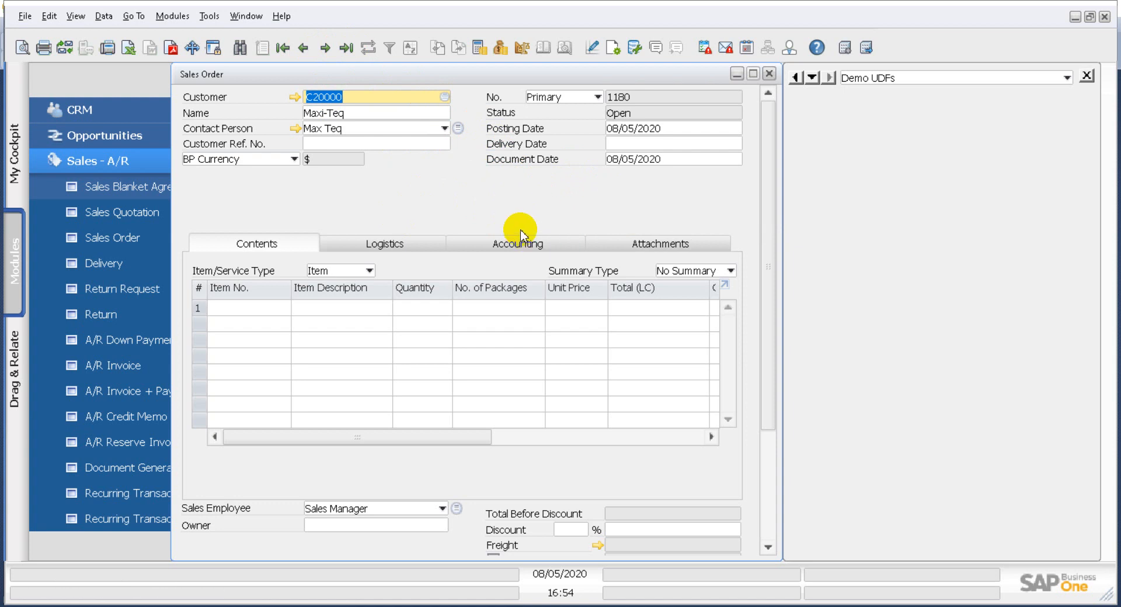
click(770, 75)
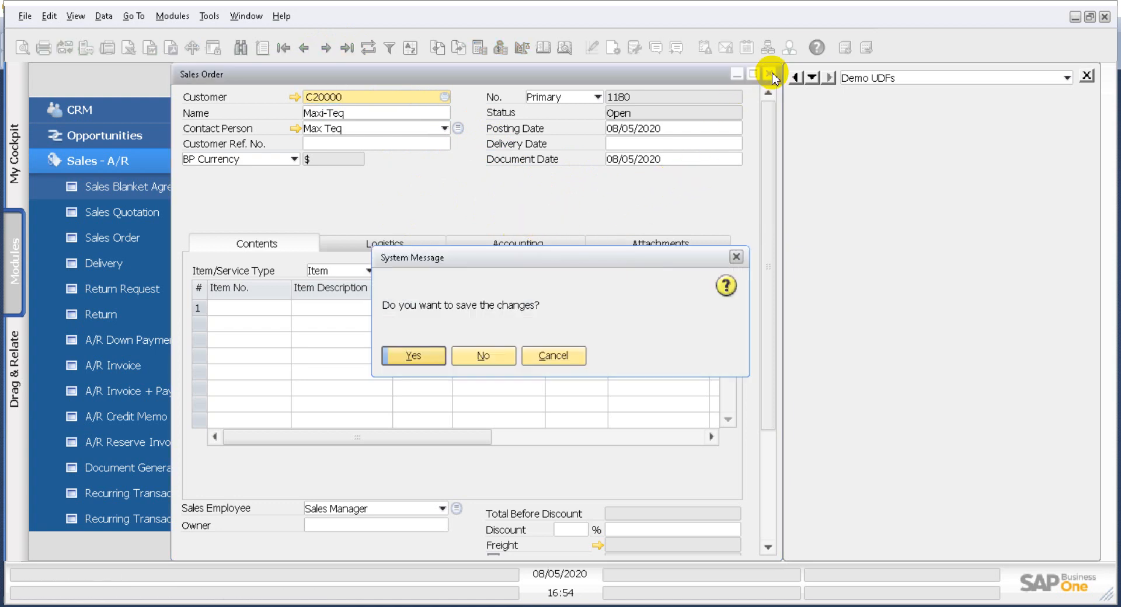
click(479, 356)
- Start a new user-defined field under Marketing Documents title with title PhoneNo and description Phone No
click(209, 16)
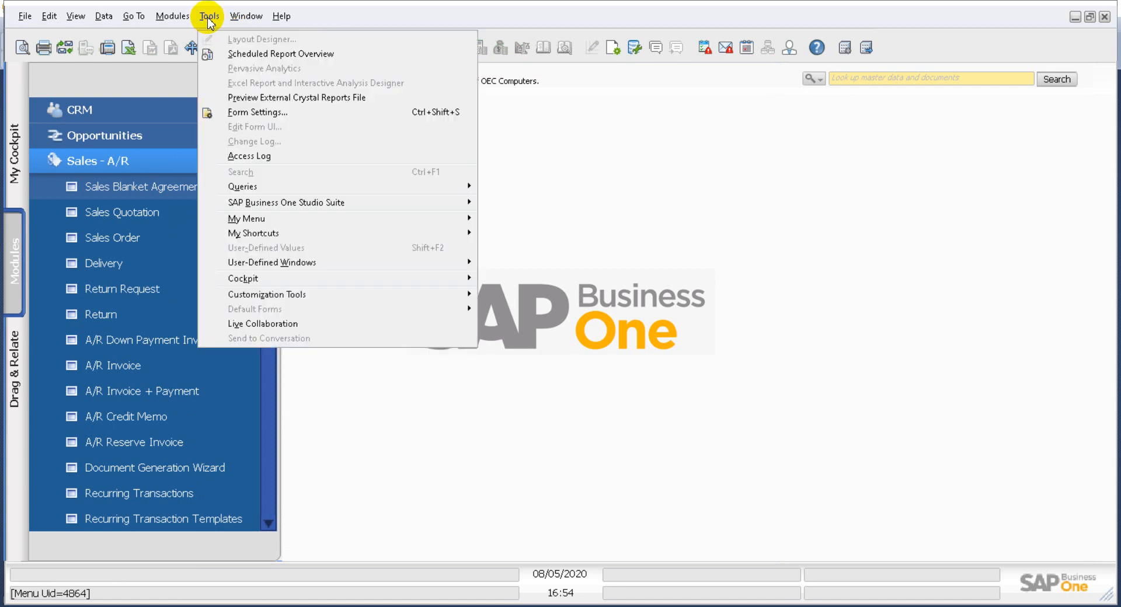
mouse_move(342, 295)
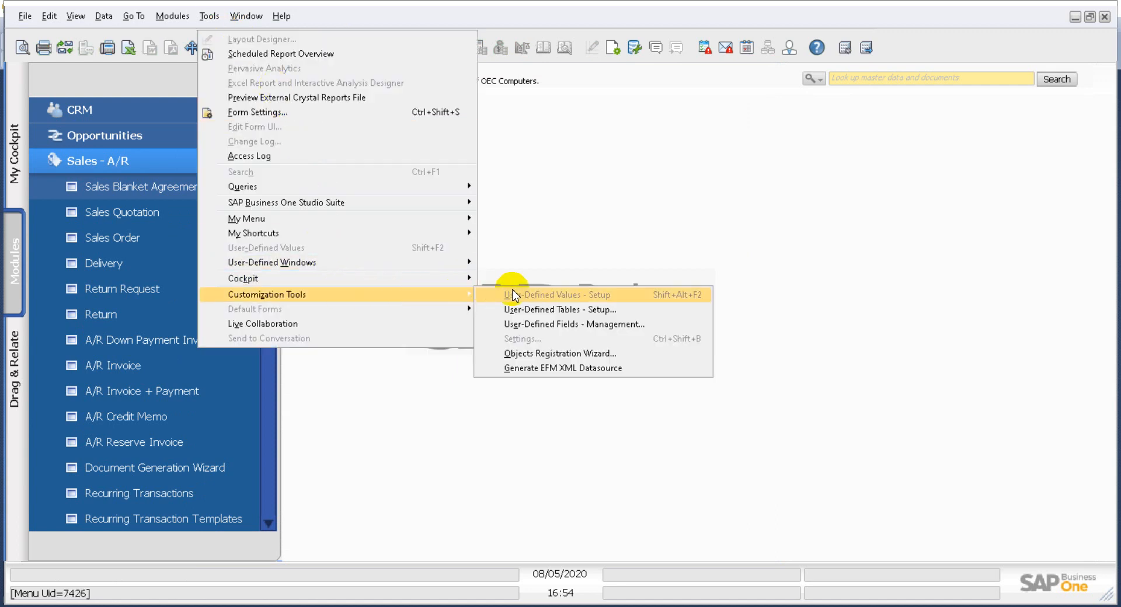
click(548, 325)
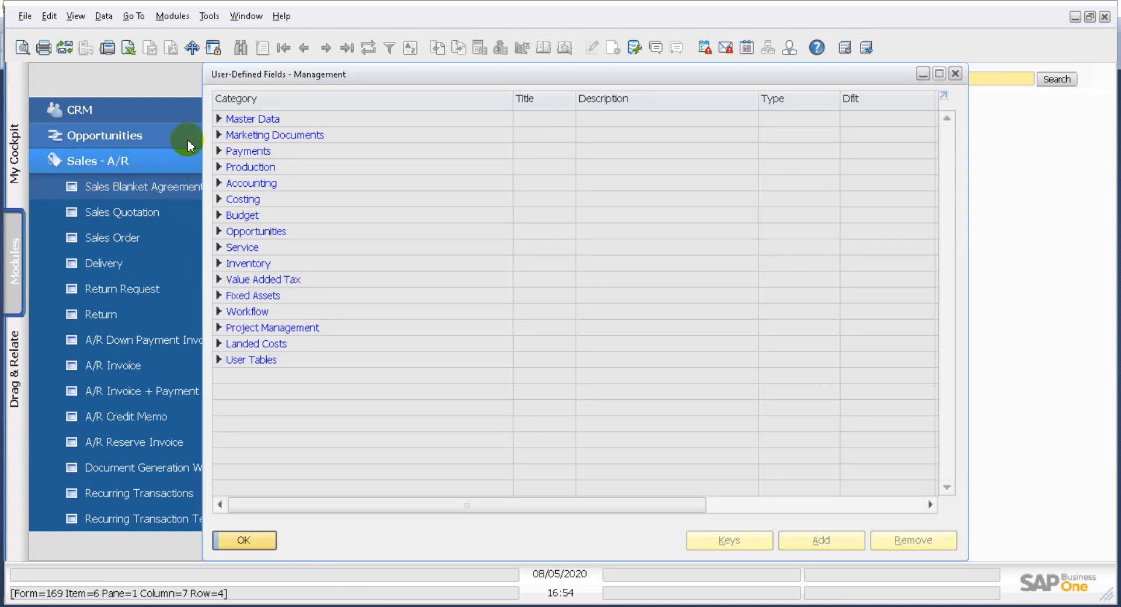
click(219, 135)
click(232, 151)
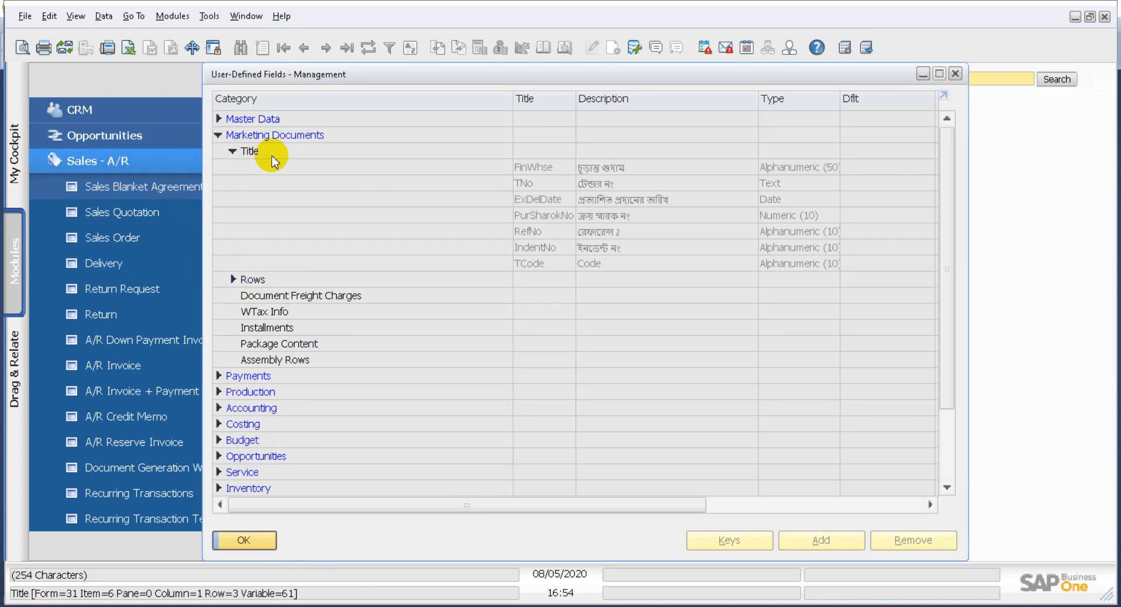
click(271, 152)
click(831, 541)
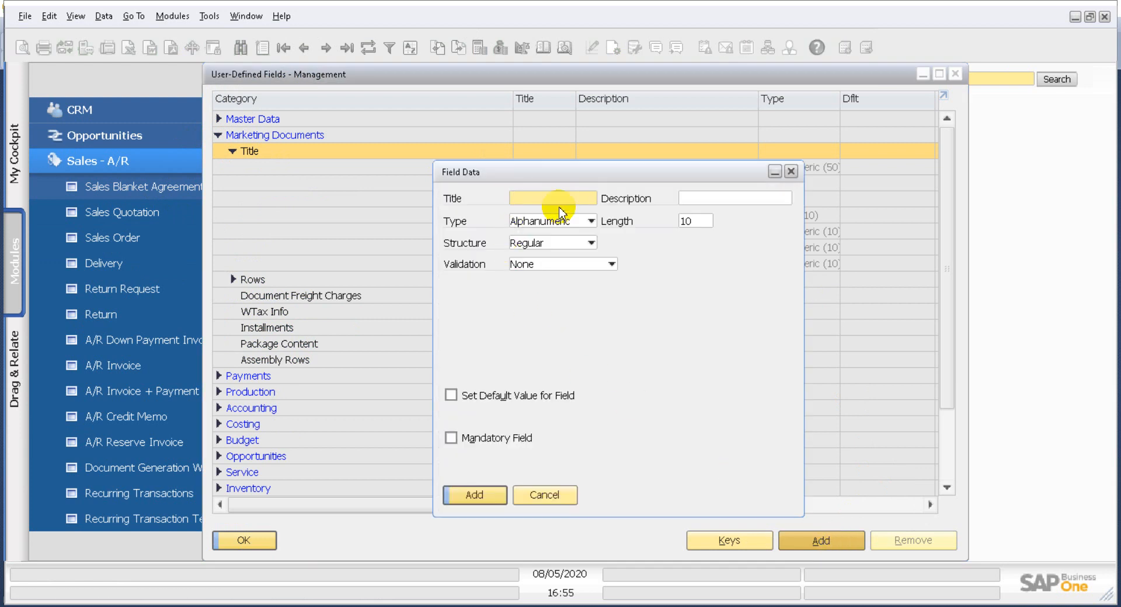
text(PhoneNo)
key(Tab)
text(Phone No)
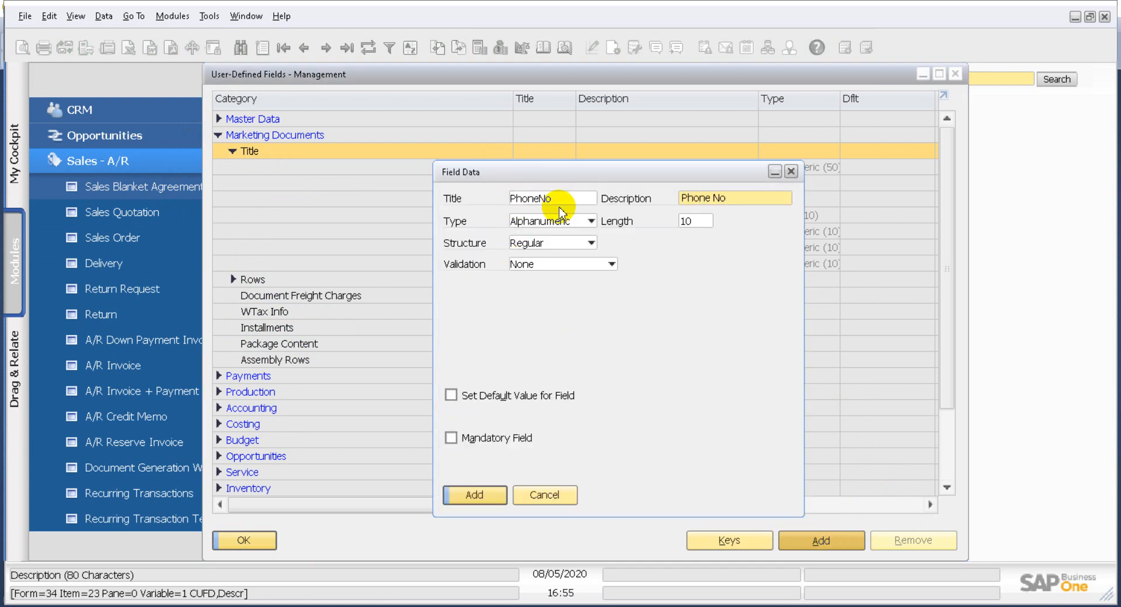
- Set the field length to 15 with Alphanumeric type, add the field, and close the field management window
click(687, 220)
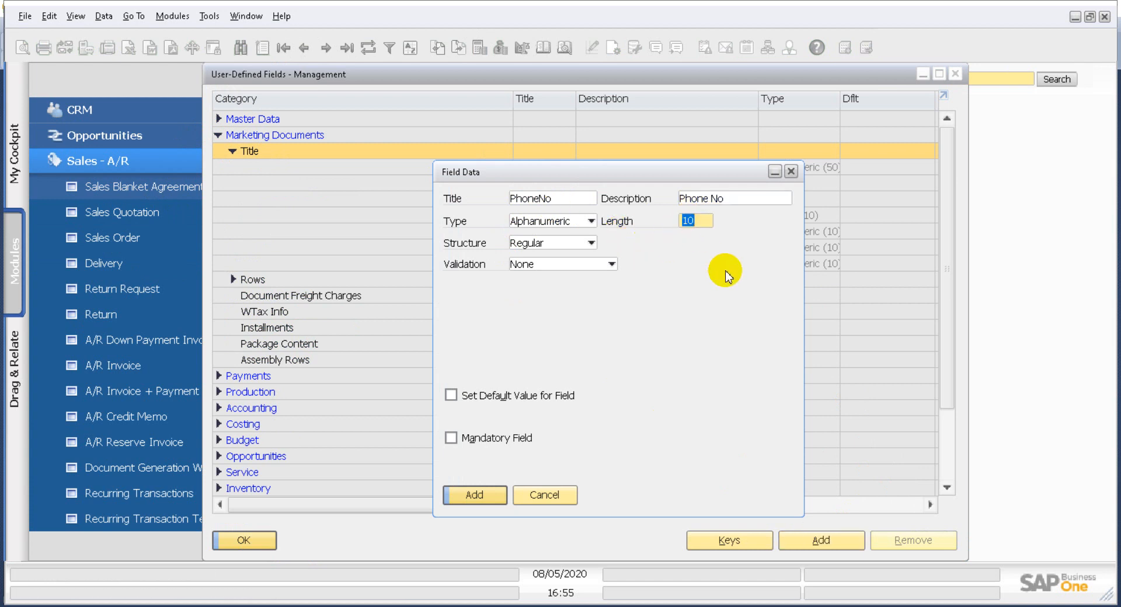
text(15)
click(589, 221)
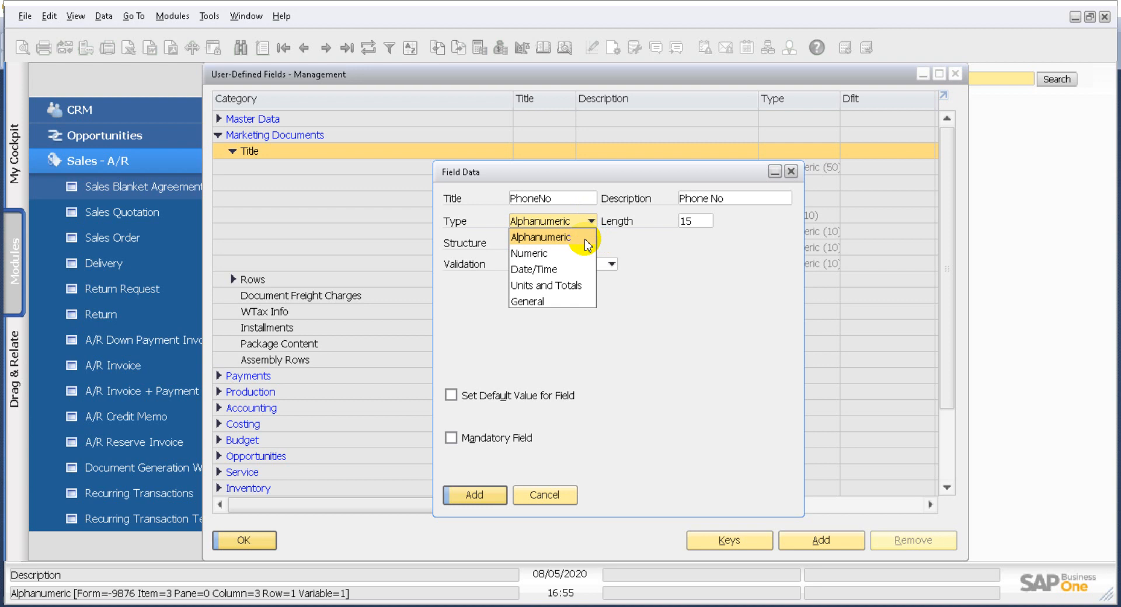
click(528, 238)
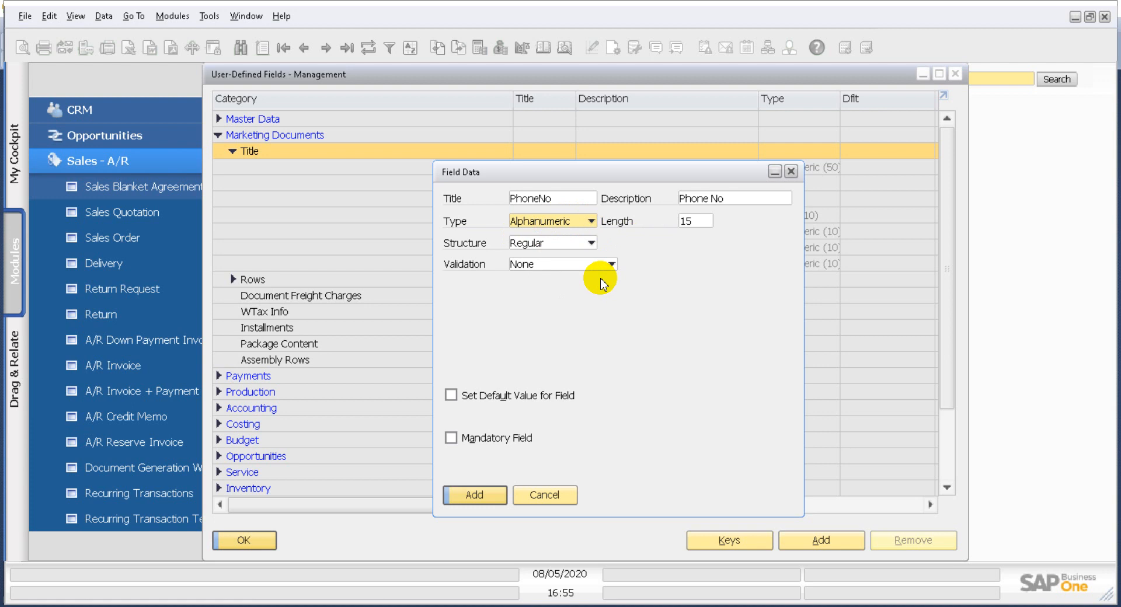
click(580, 221)
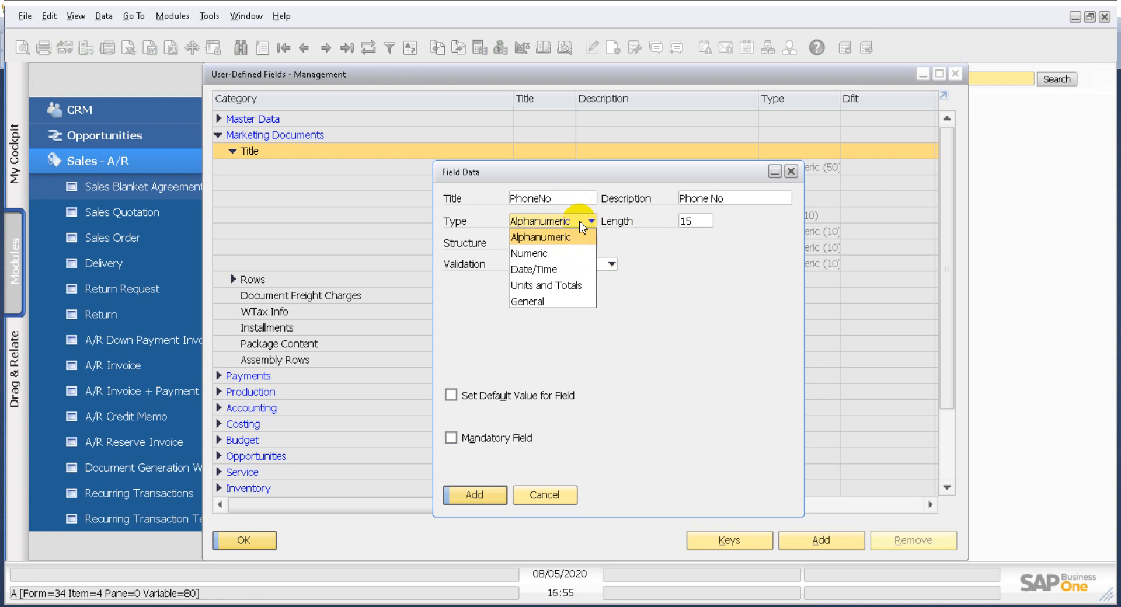
click(610, 342)
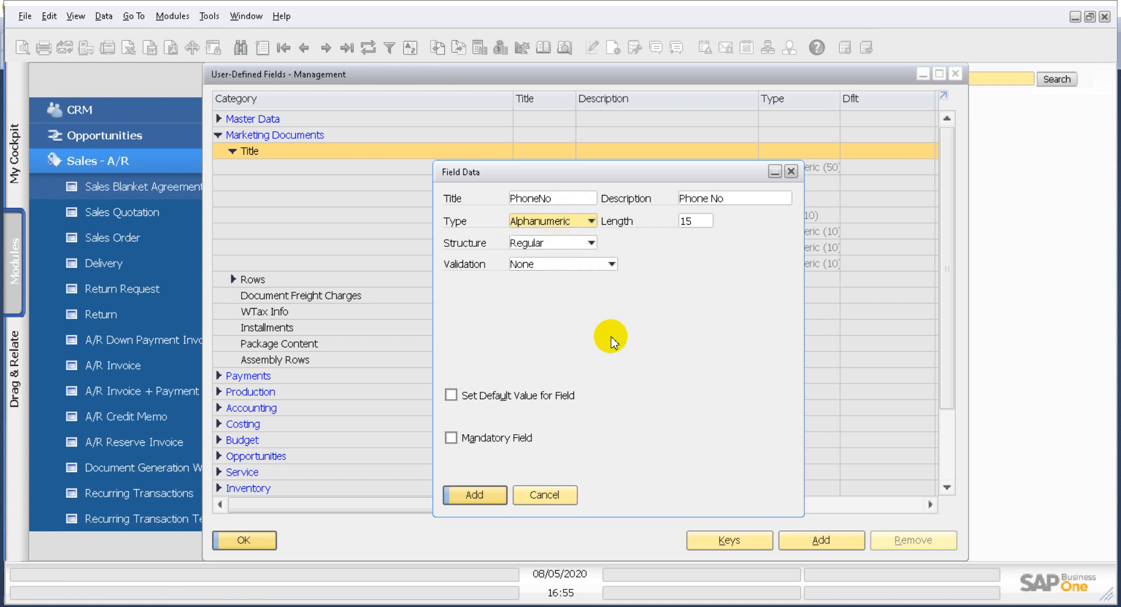
click(474, 495)
click(385, 339)
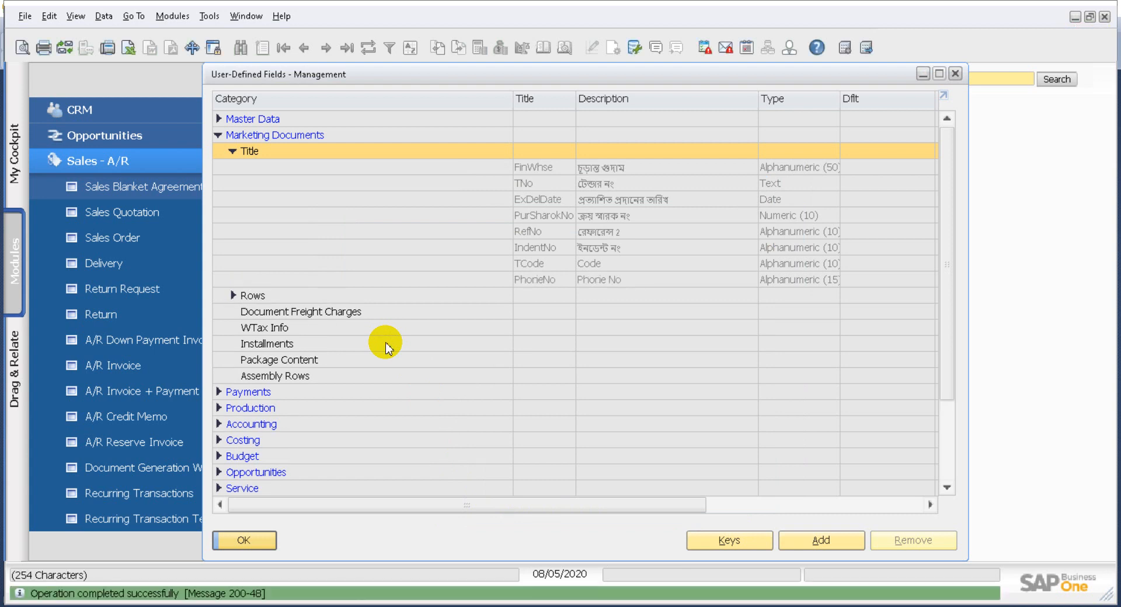
click(258, 549)
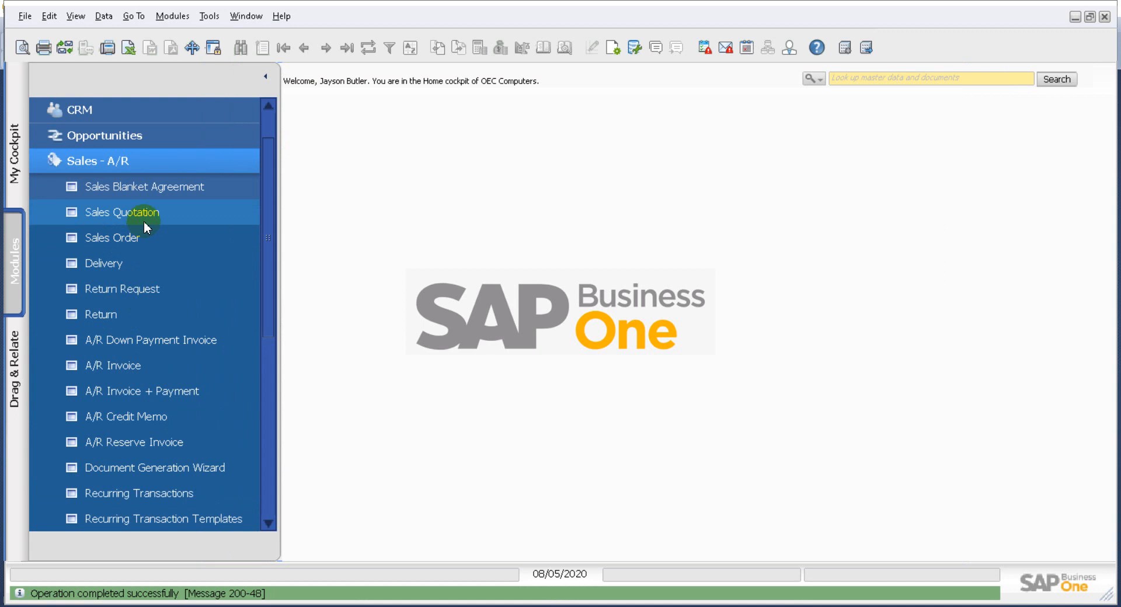
- Open a new sales order to check the Phone No user-defined field, then close it
click(146, 238)
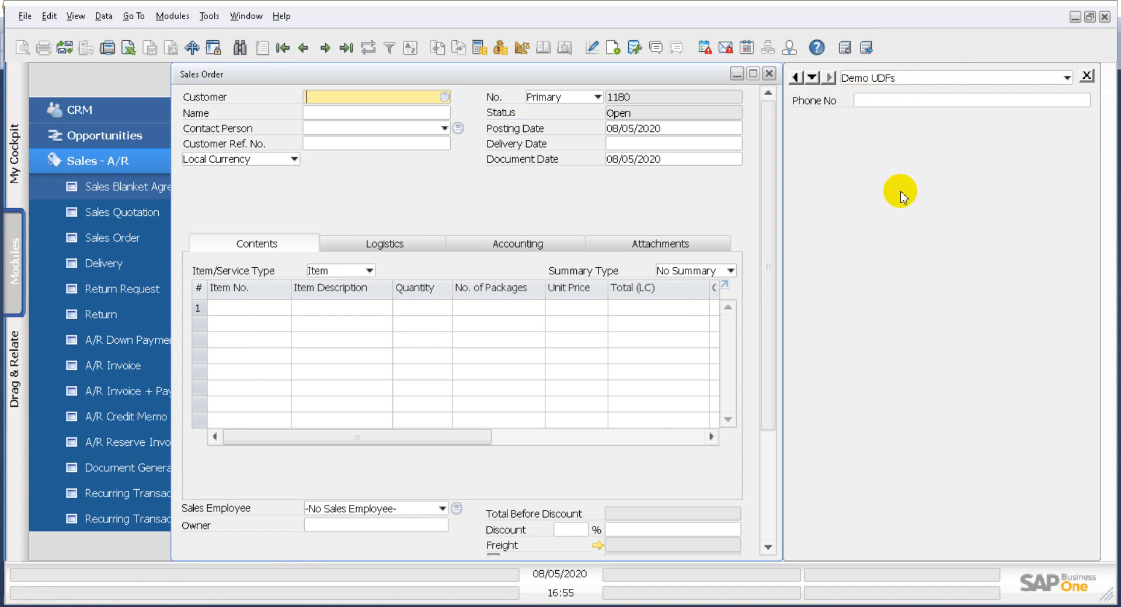
click(76, 16)
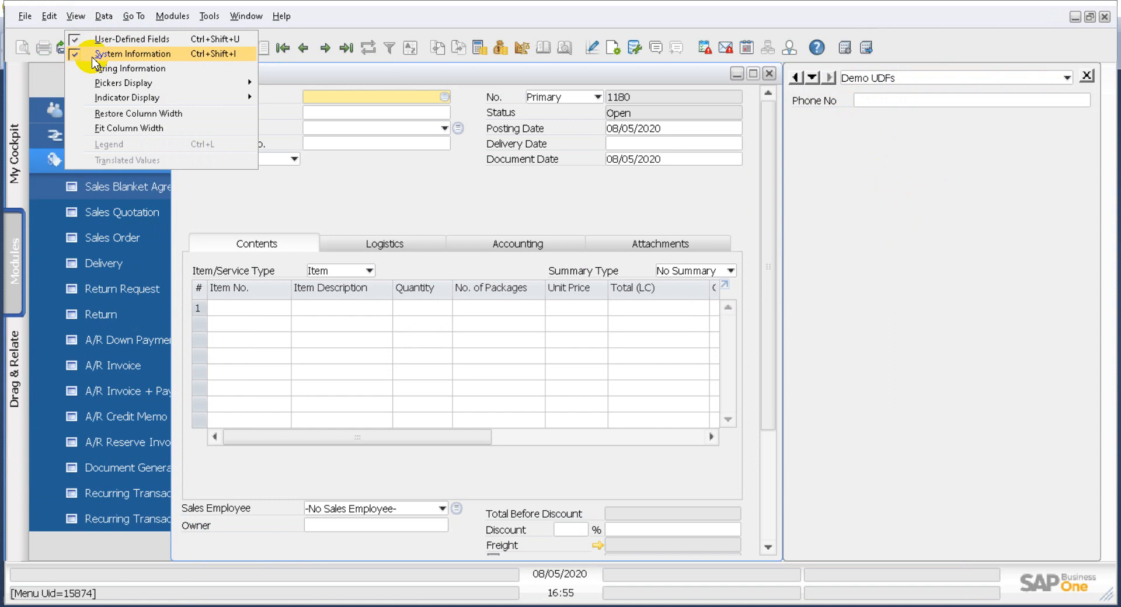
click(865, 251)
mouse_move(926, 105)
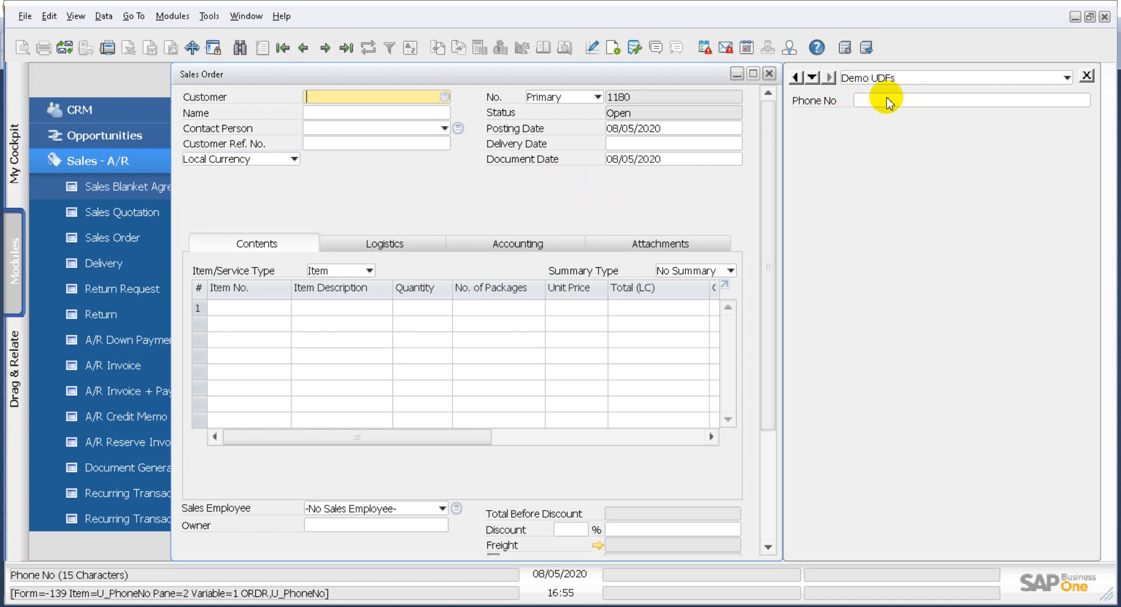
click(769, 73)
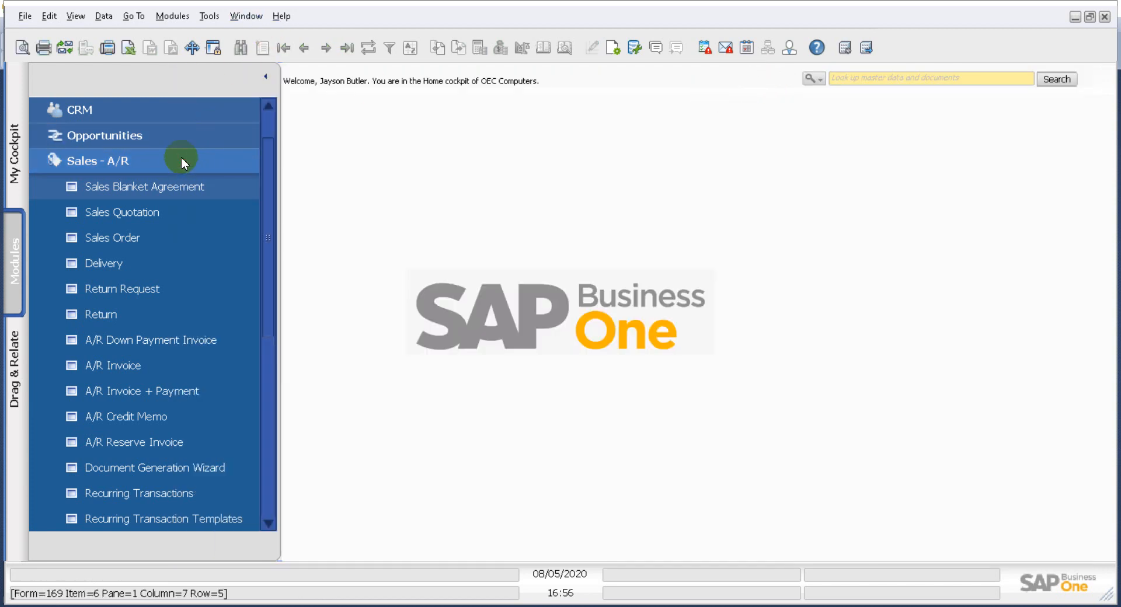
- Open the Query Generator preview, clear the default query and start writing SELECT OCRD
click(181, 161)
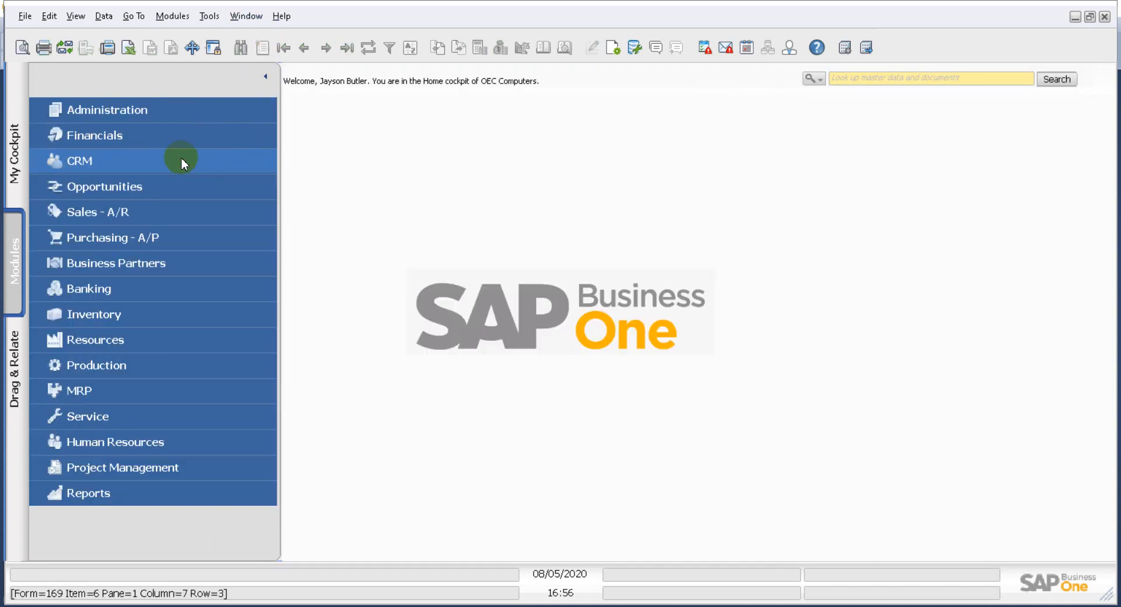
click(208, 16)
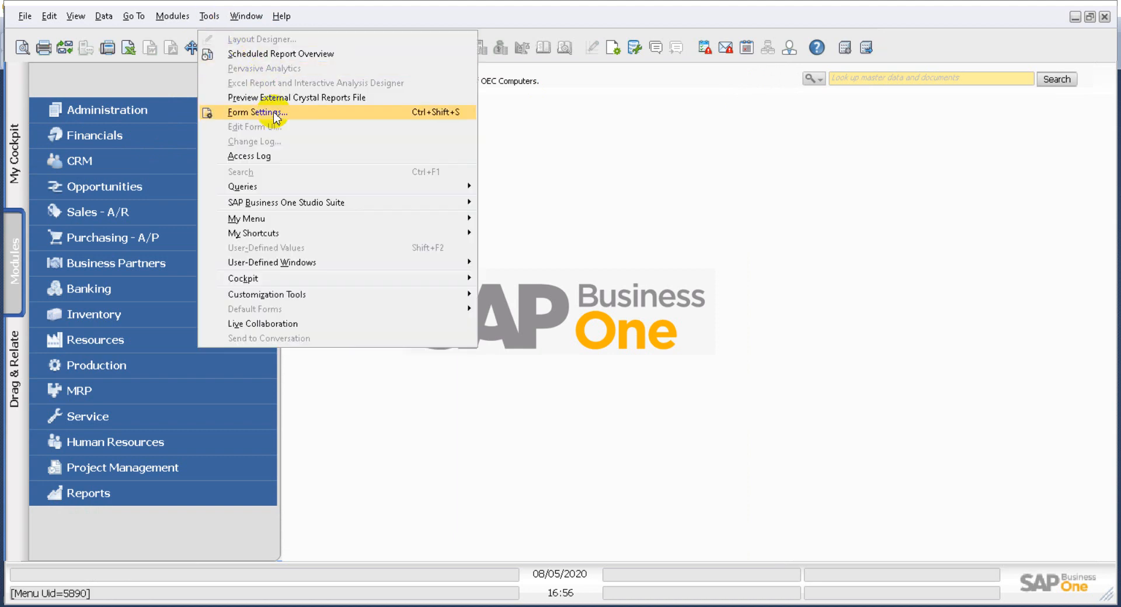
mouse_move(302, 186)
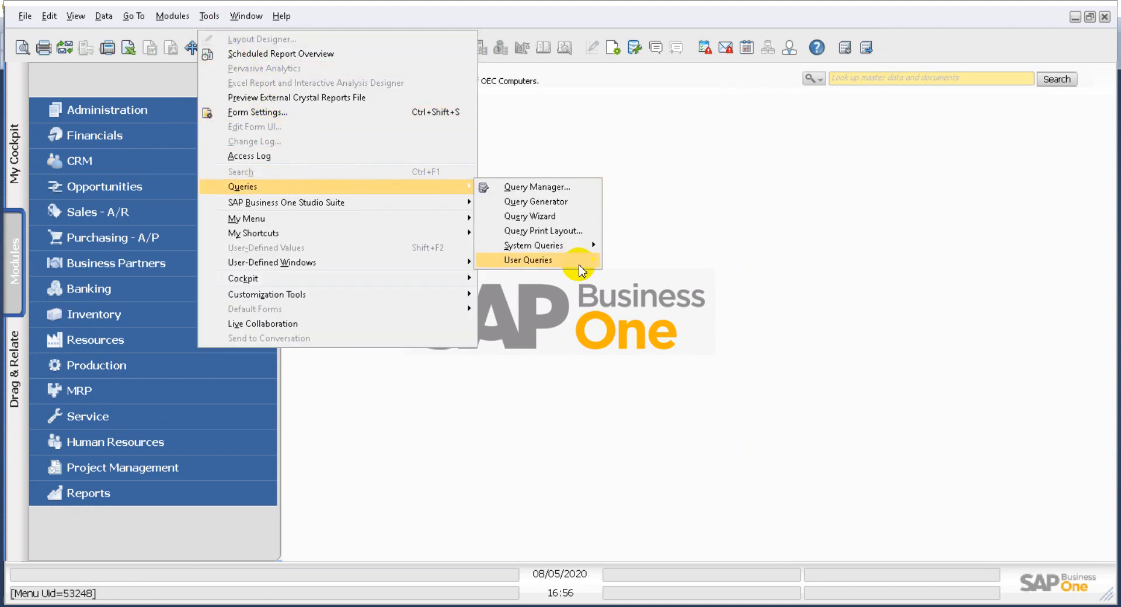
mouse_move(580, 268)
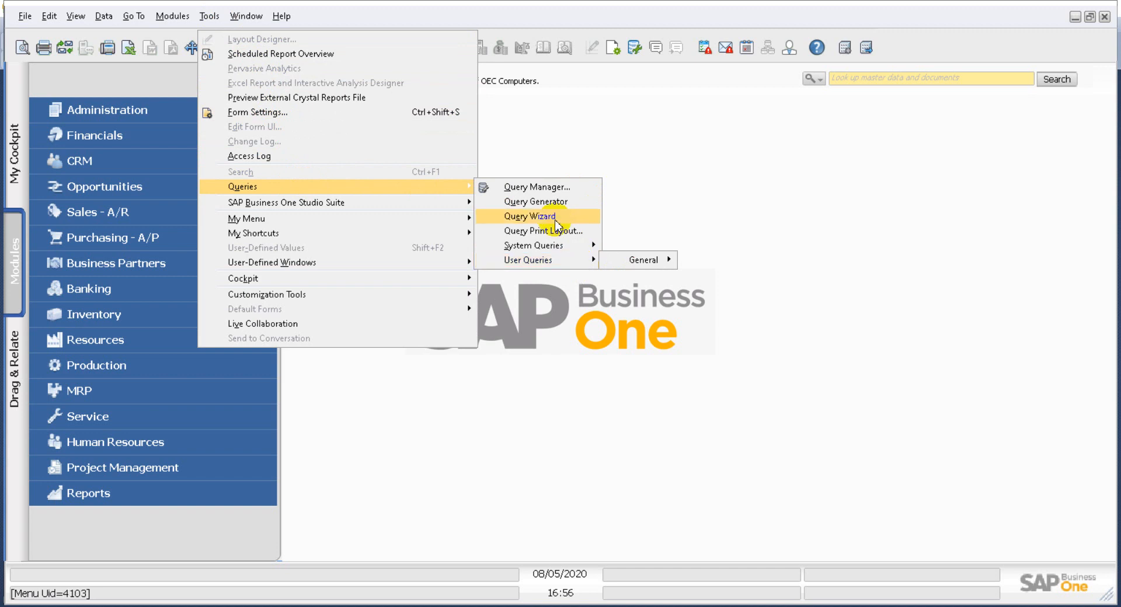
click(540, 203)
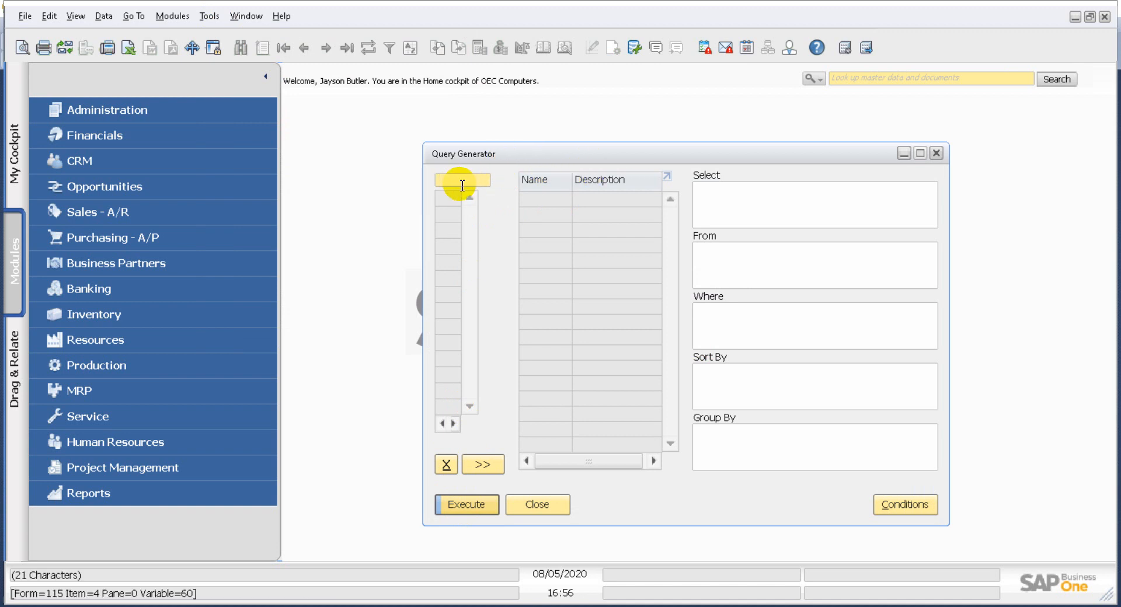
click(476, 506)
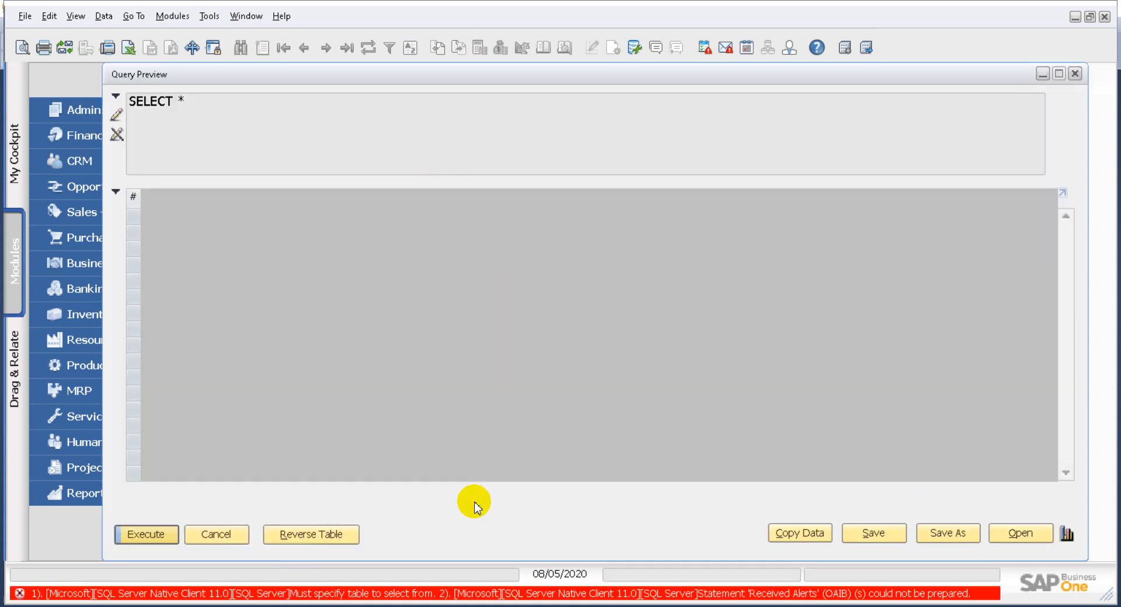
click(117, 116)
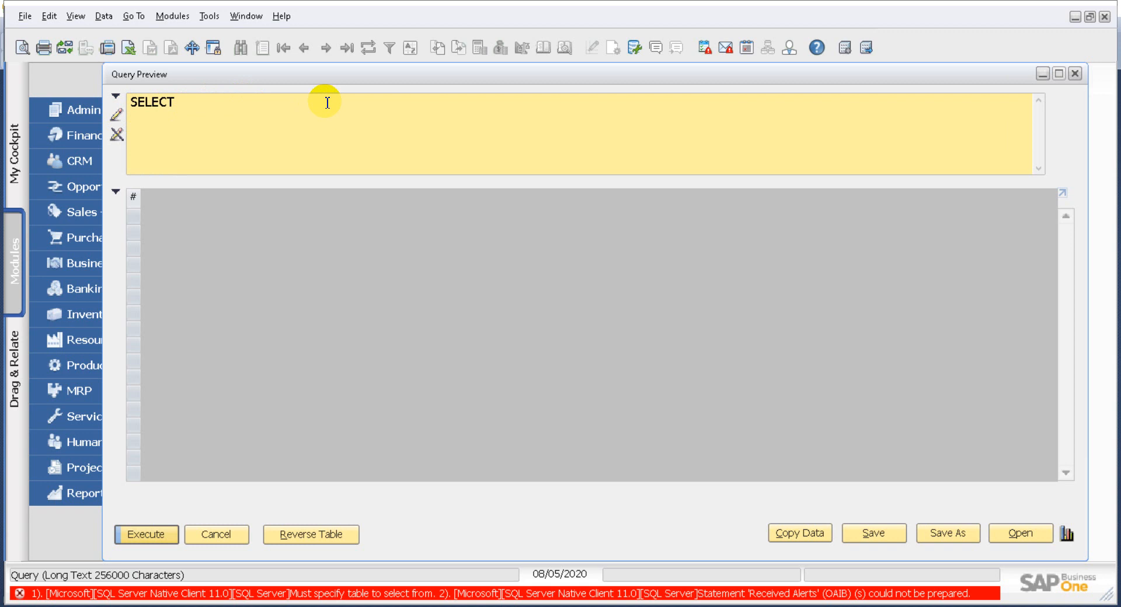
text(OCRD.)
- Open the Business Partner Master Data form to check its field names, then close it
drag(231, 74, 320, 64)
click(99, 262)
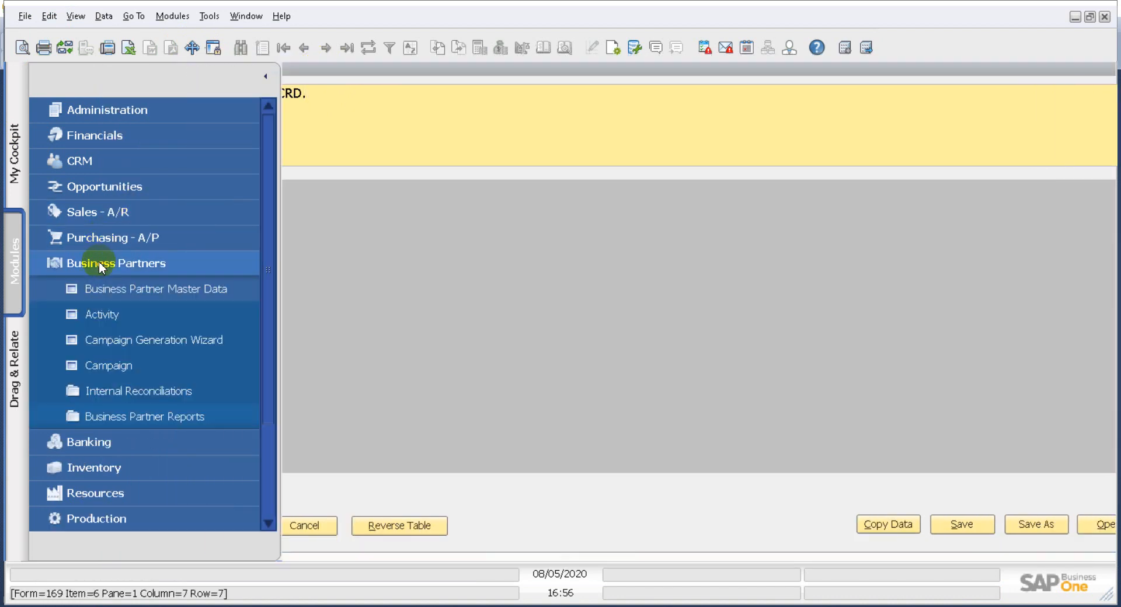
click(108, 289)
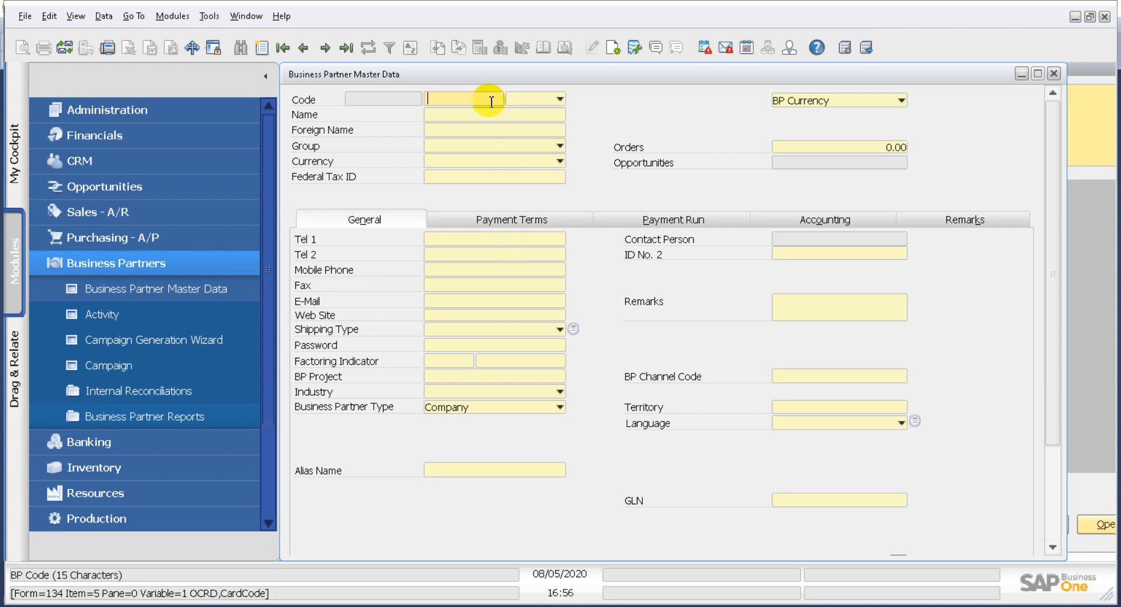
click(1053, 72)
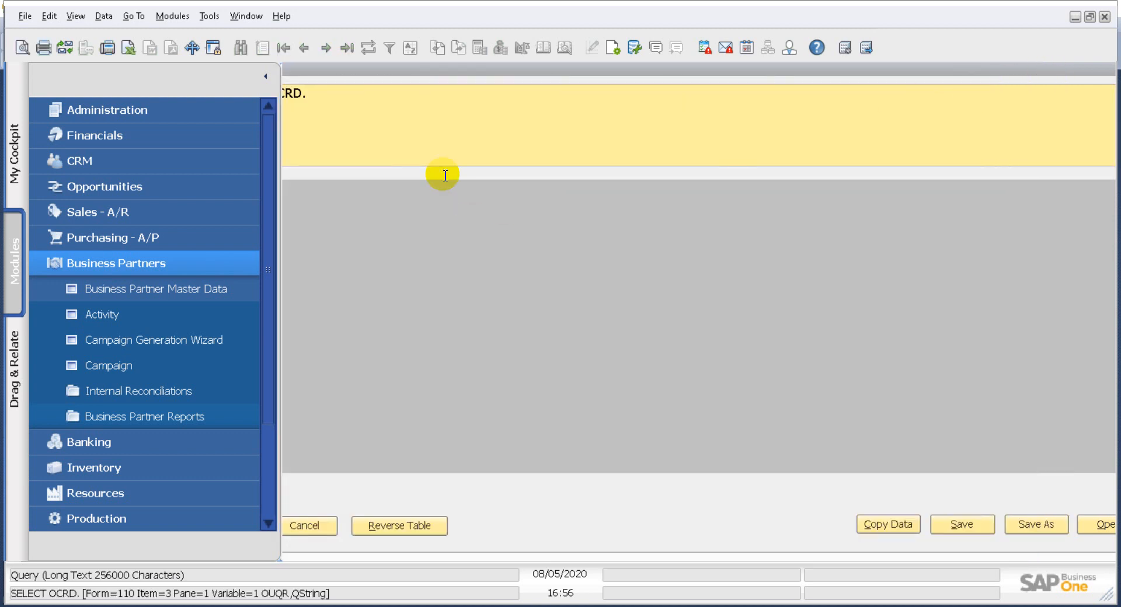
- Complete the query text to SELECT OCRD."Phone1" FROM OCRD WHERE OCRD."CardCode" =
click(360, 91)
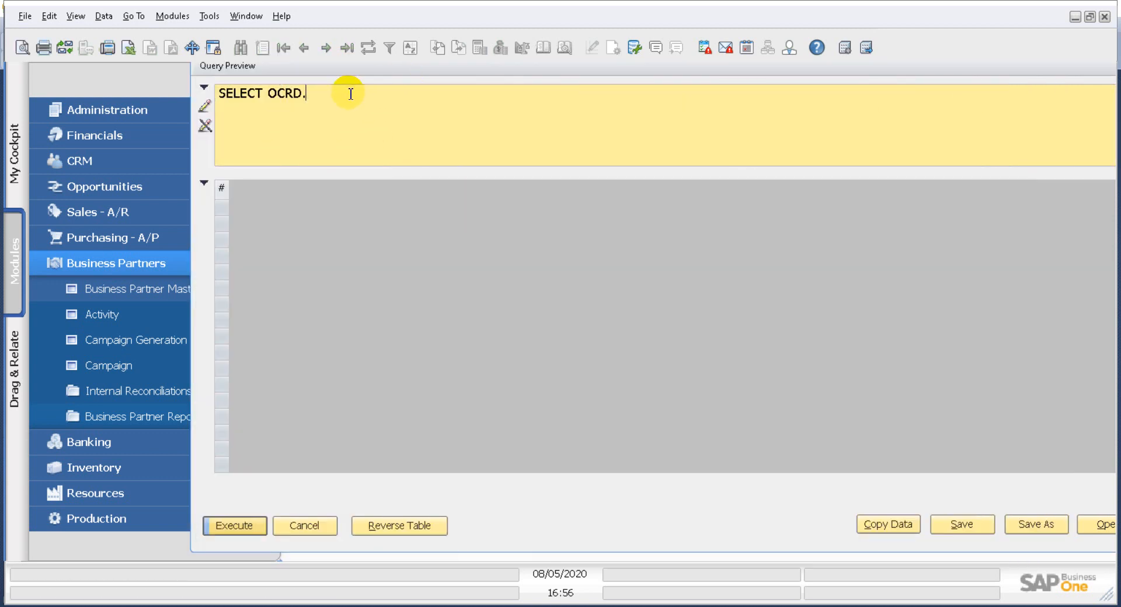
text("Phone1)
text(" FROM OCRD )
text(WHERE)
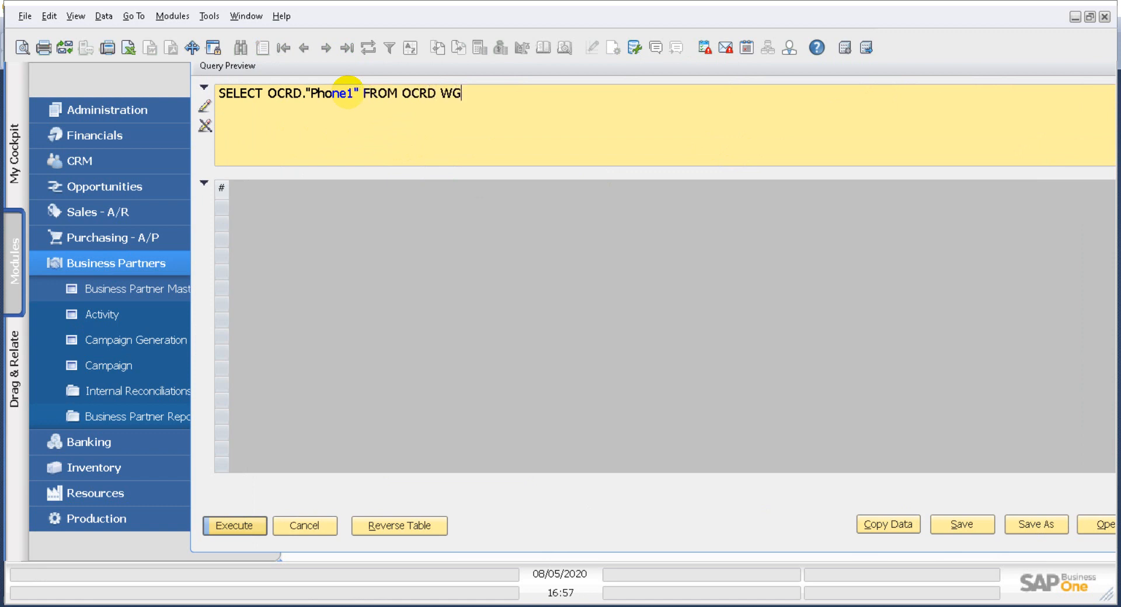
text( OCRD."CA)
key(BackSpace)
text(ardCOd)
key(BackSpace)
key(BackSpace)
text(ode)
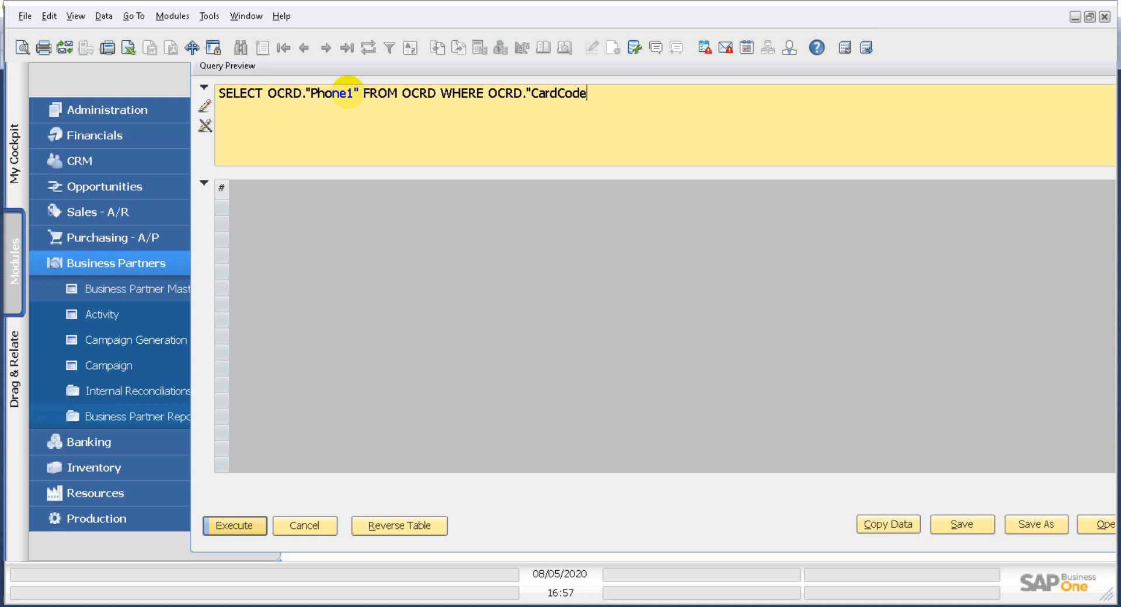
text(" = $[$)
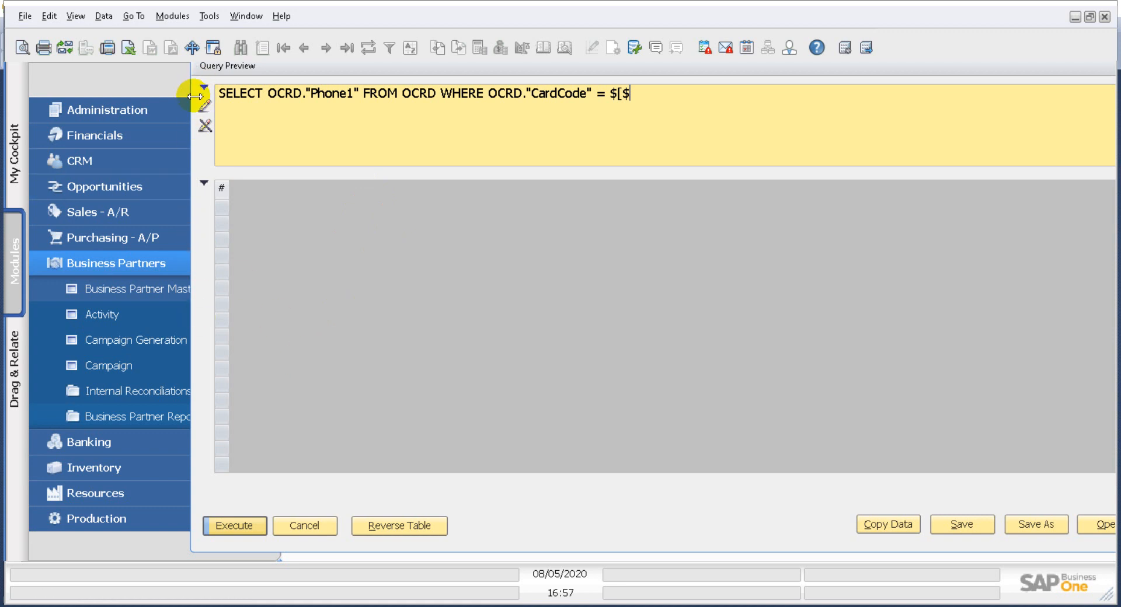
- Open a new sales order to check the Customer field's item reference, then close it
drag(251, 81, 313, 195)
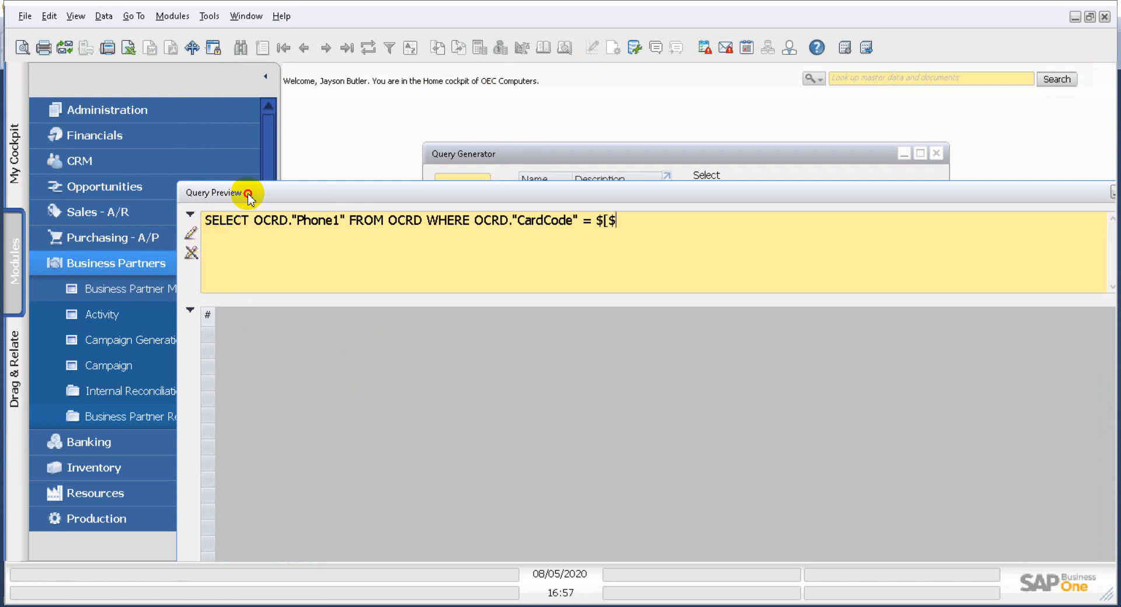
drag(242, 193, 304, 183)
click(98, 237)
click(131, 113)
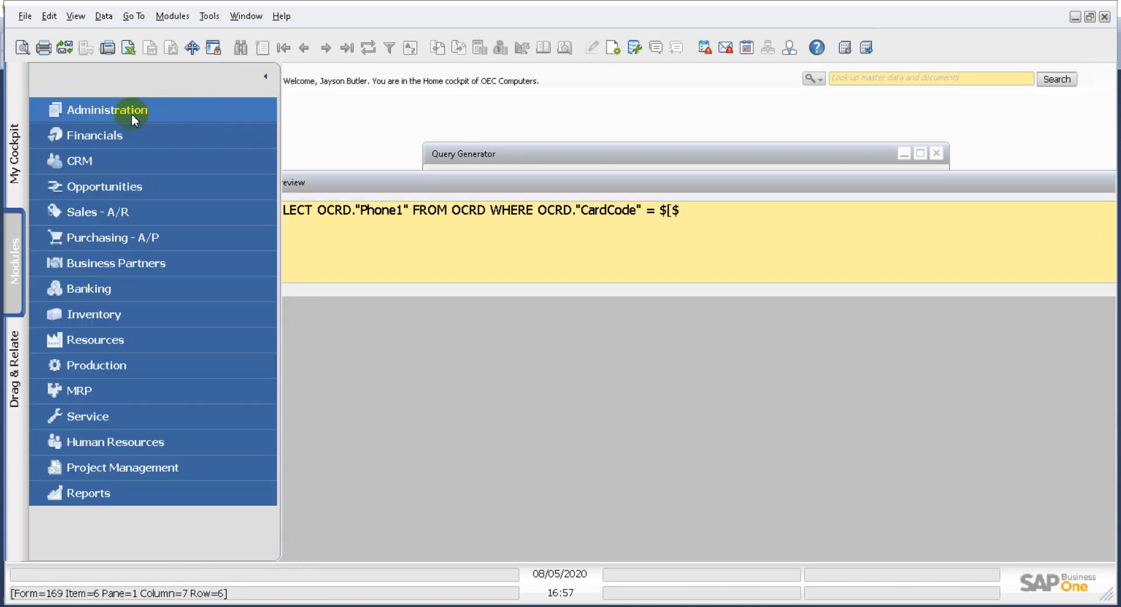
click(96, 209)
click(125, 185)
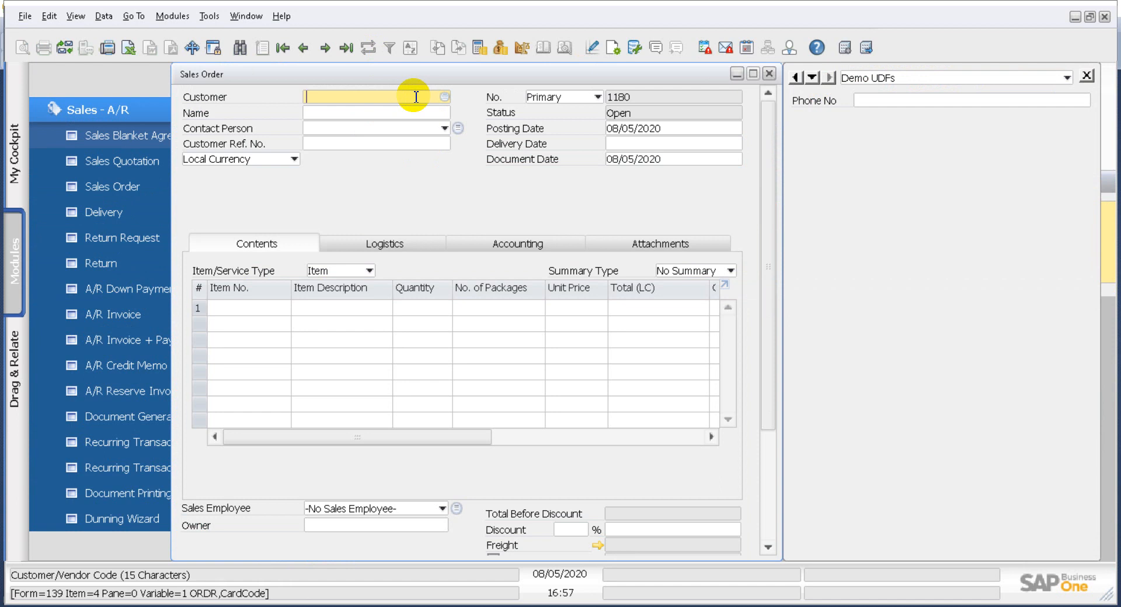
click(768, 73)
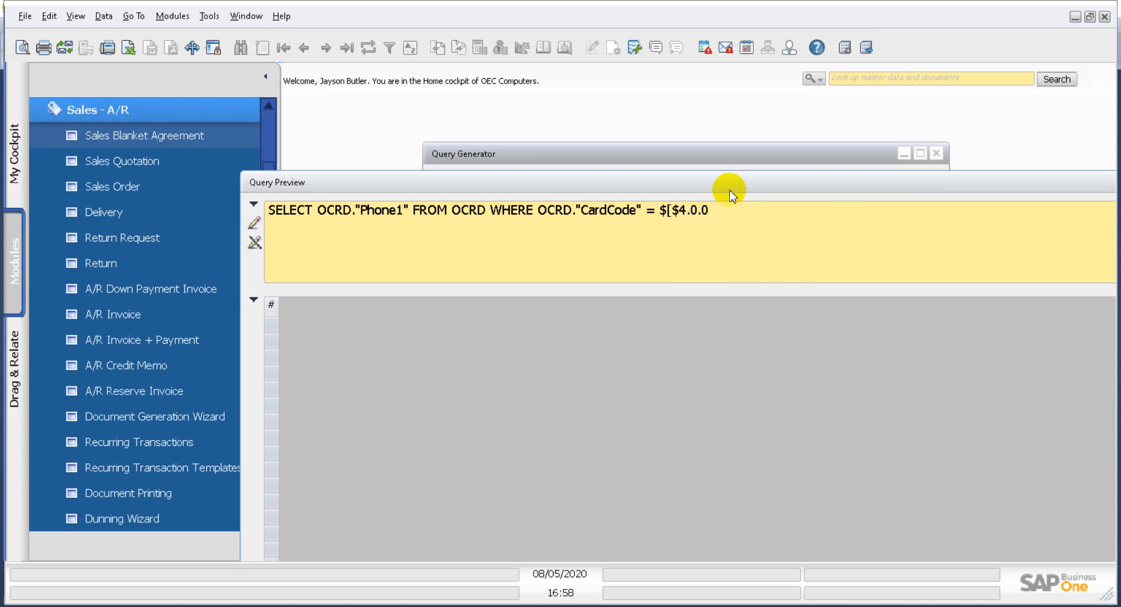
- Save the query as fms_phone in the General category, replacing the existing query of that name
drag(725, 185, 633, 142)
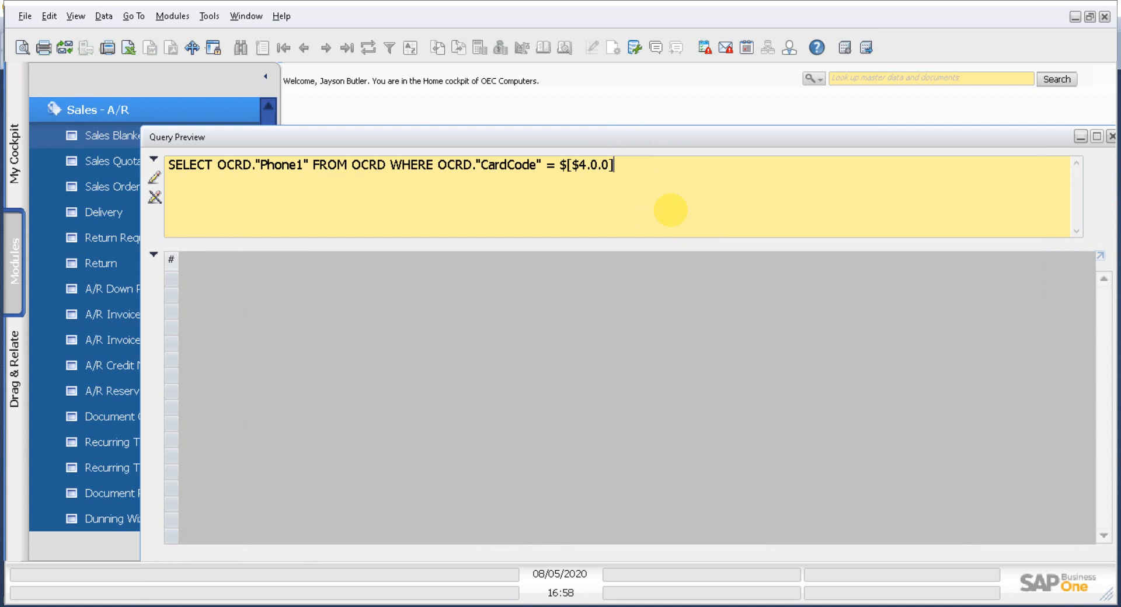
drag(630, 135, 607, 103)
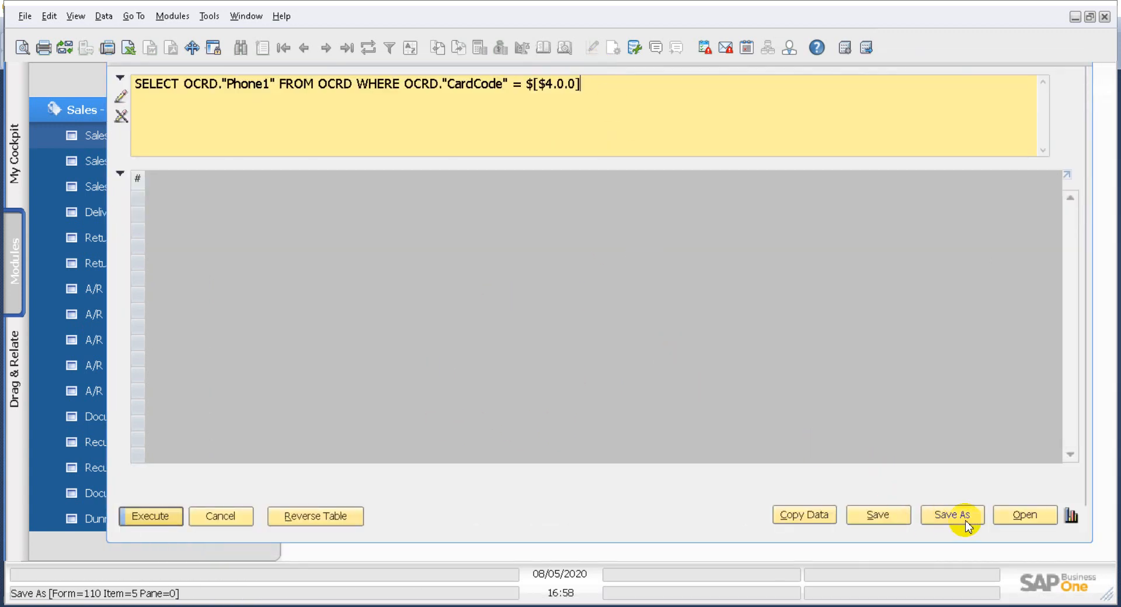
click(882, 521)
click(421, 282)
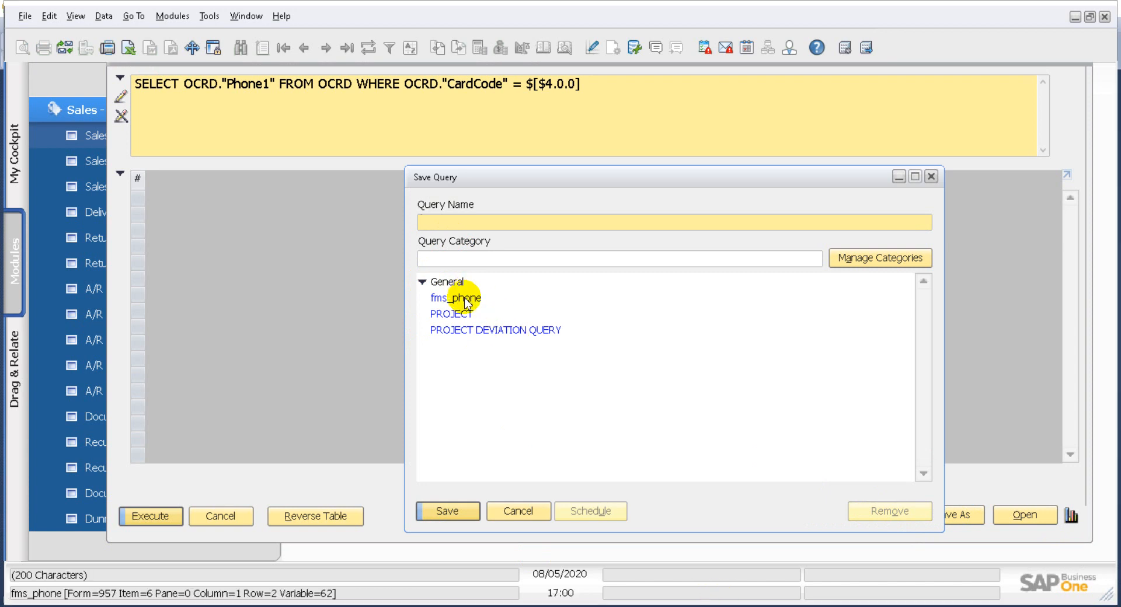
click(465, 299)
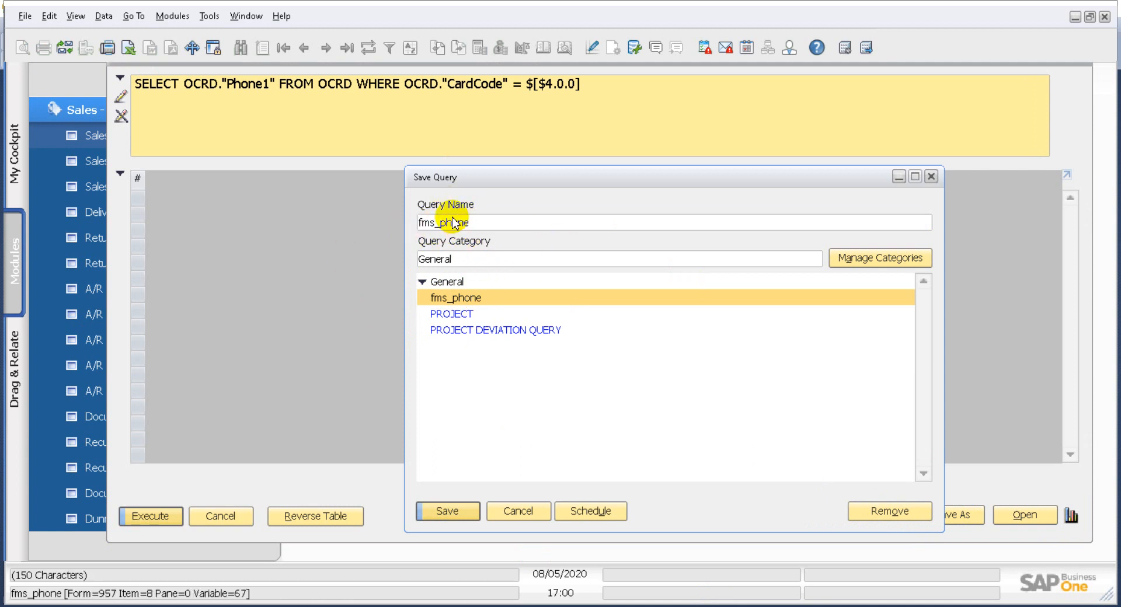
click(454, 510)
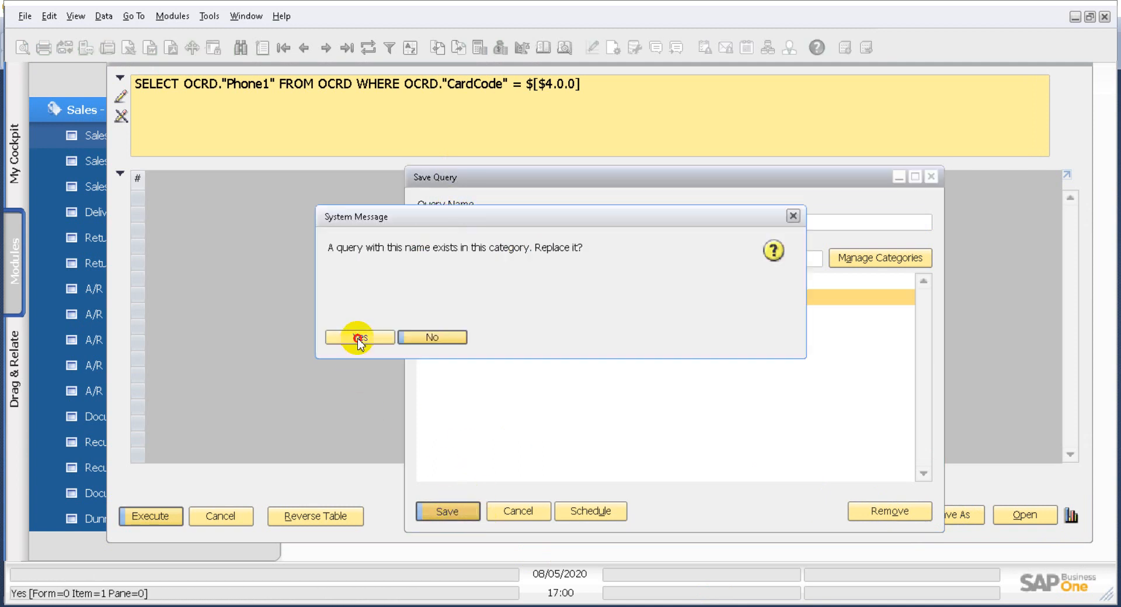
click(359, 336)
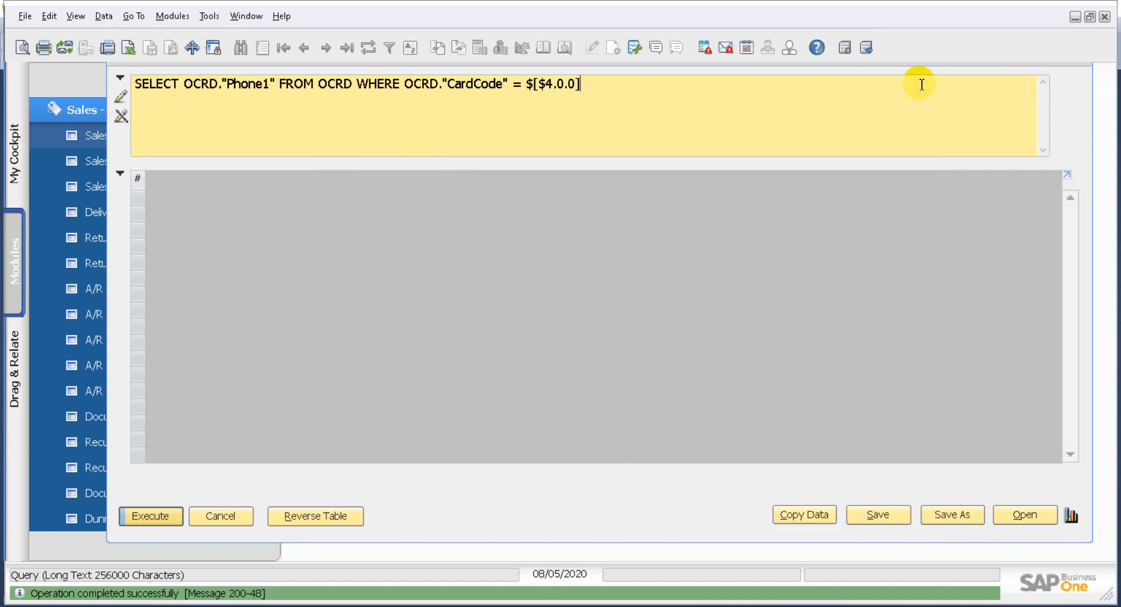
- Close the Query Preview and Query Generator windows
drag(918, 65, 920, 99)
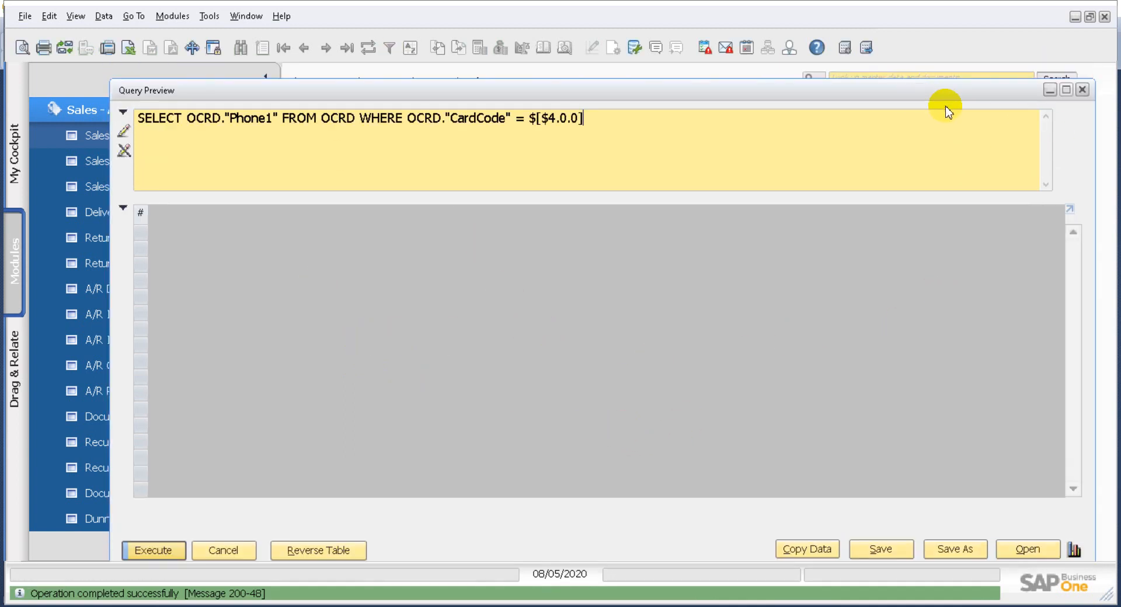
click(1078, 92)
click(936, 155)
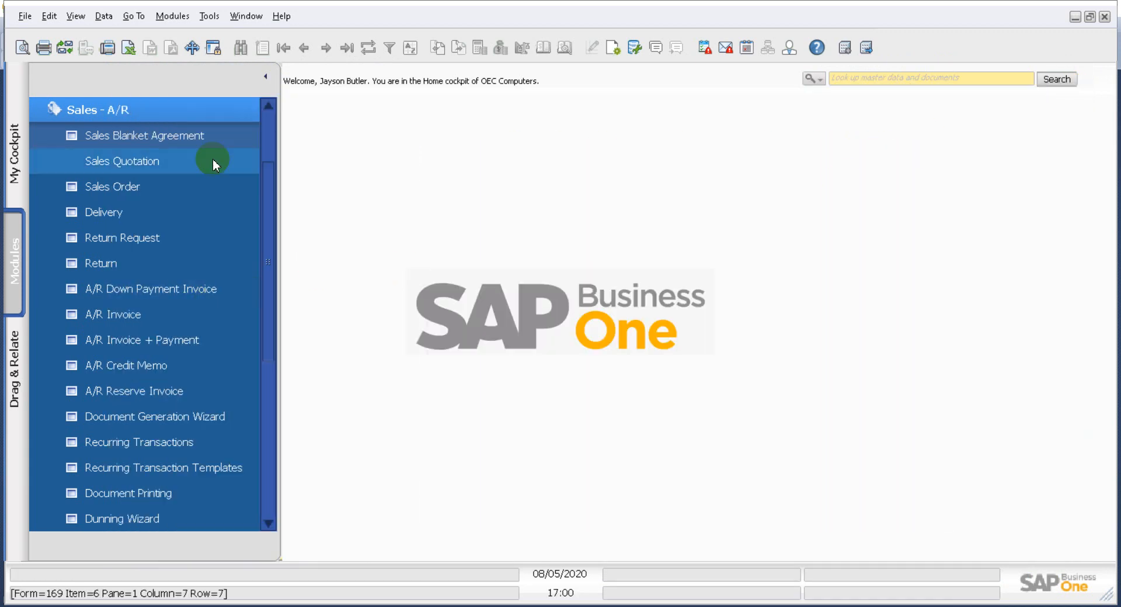
- Open a new sales order, select its Phone No field, and open the User-Defined Values setup for it
click(125, 193)
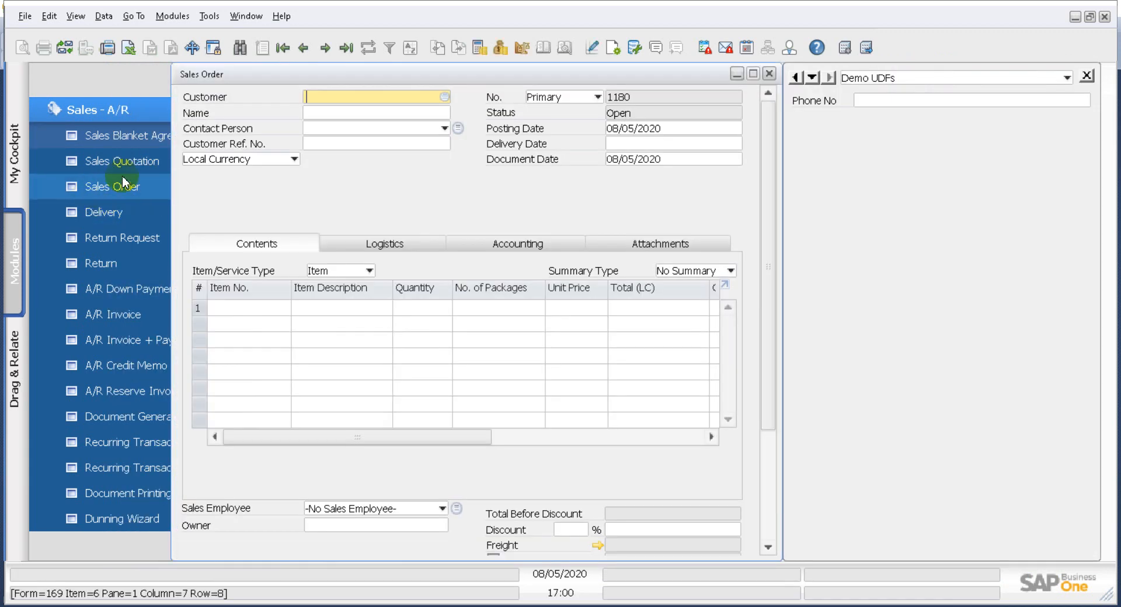
click(878, 103)
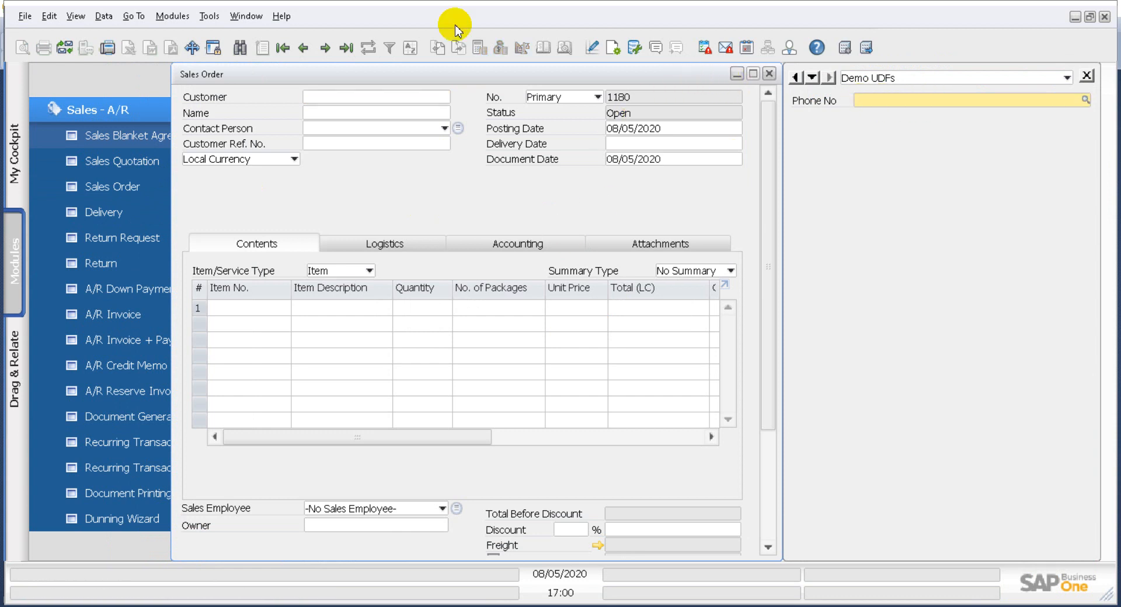
click(210, 17)
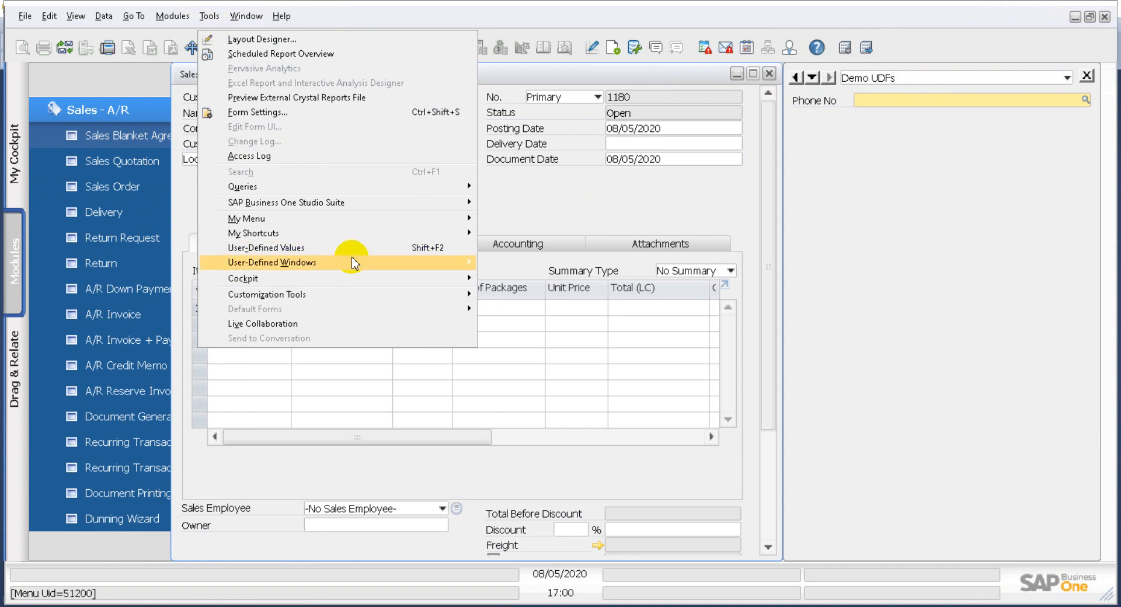
mouse_move(358, 295)
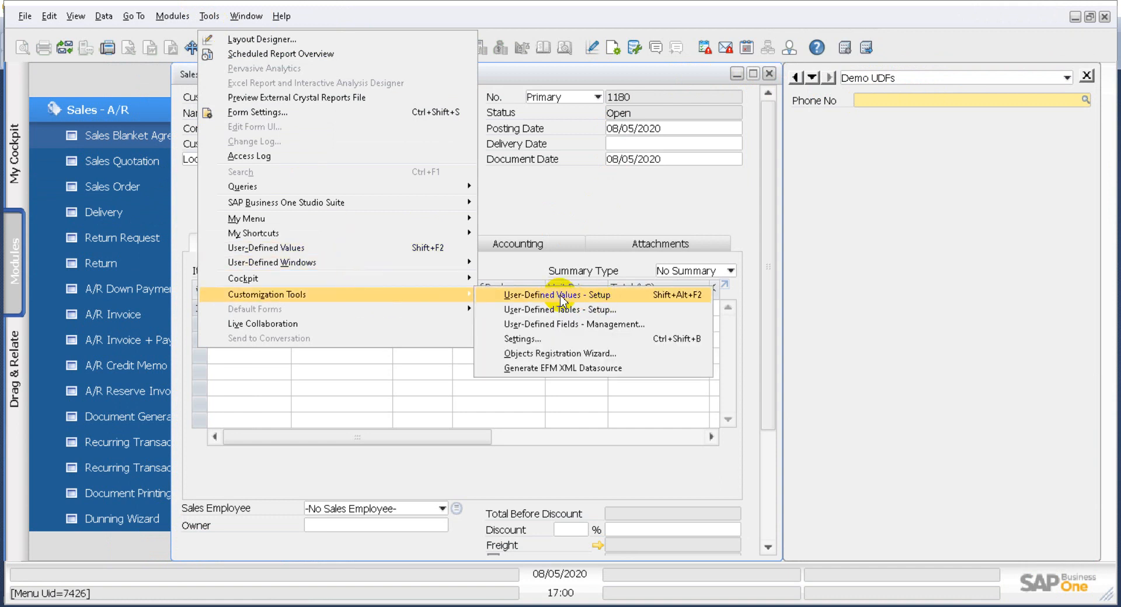
click(609, 297)
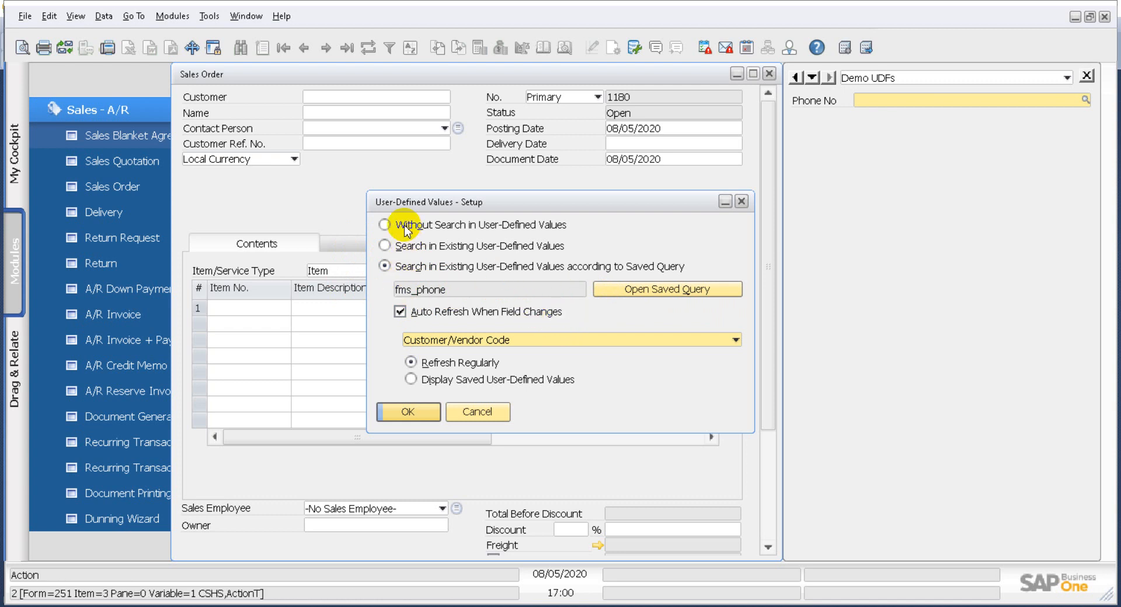
- Set the field to search by saved query and assign the fms_phone query from General
click(387, 266)
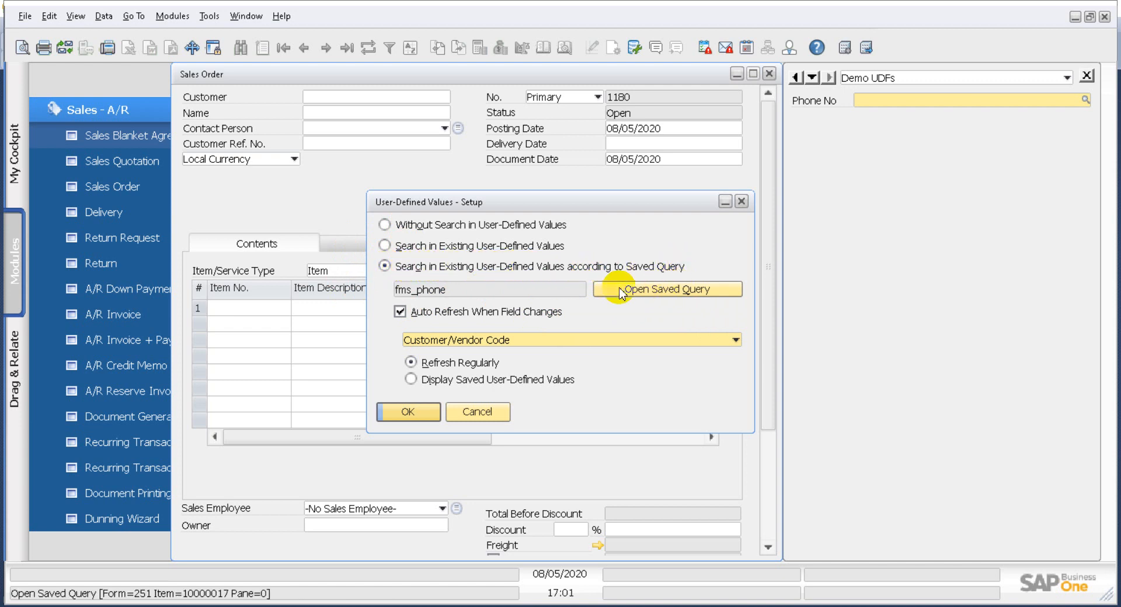
click(635, 293)
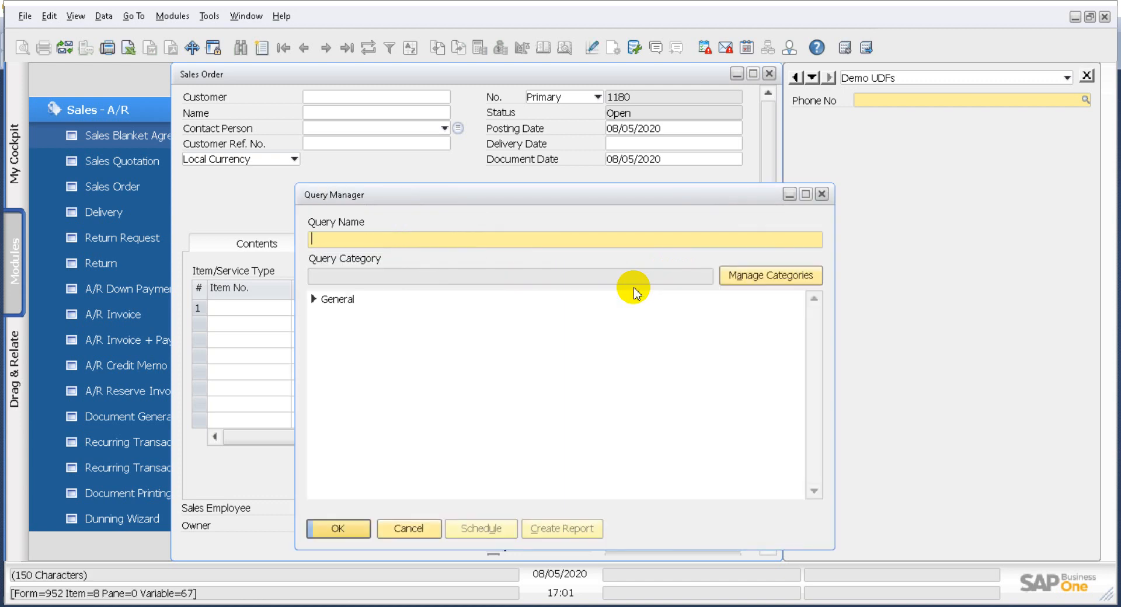
click(312, 299)
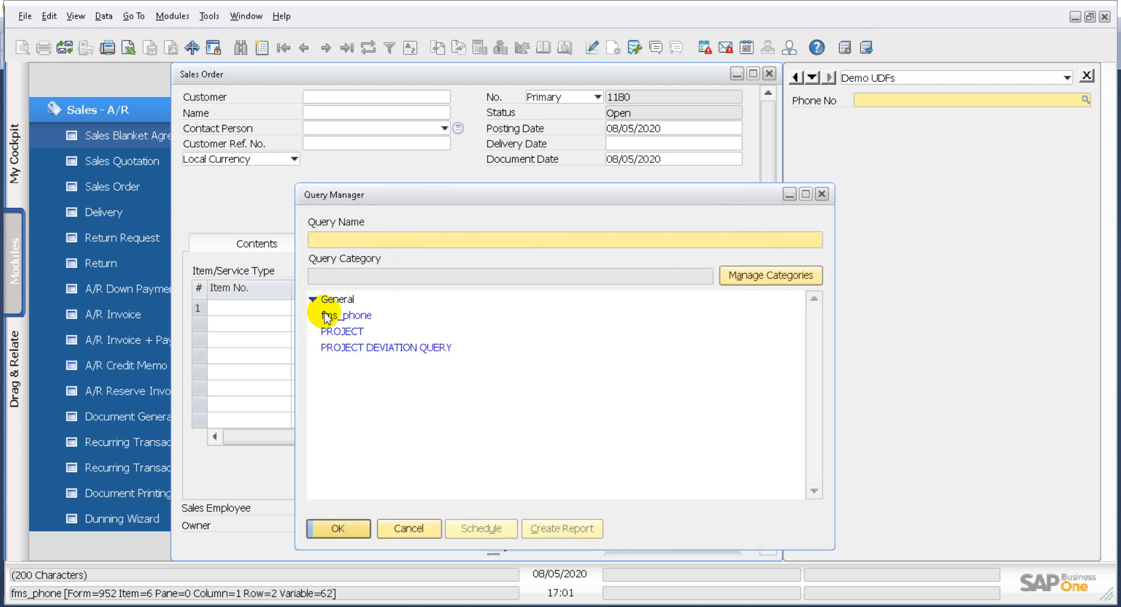
click(336, 316)
click(337, 528)
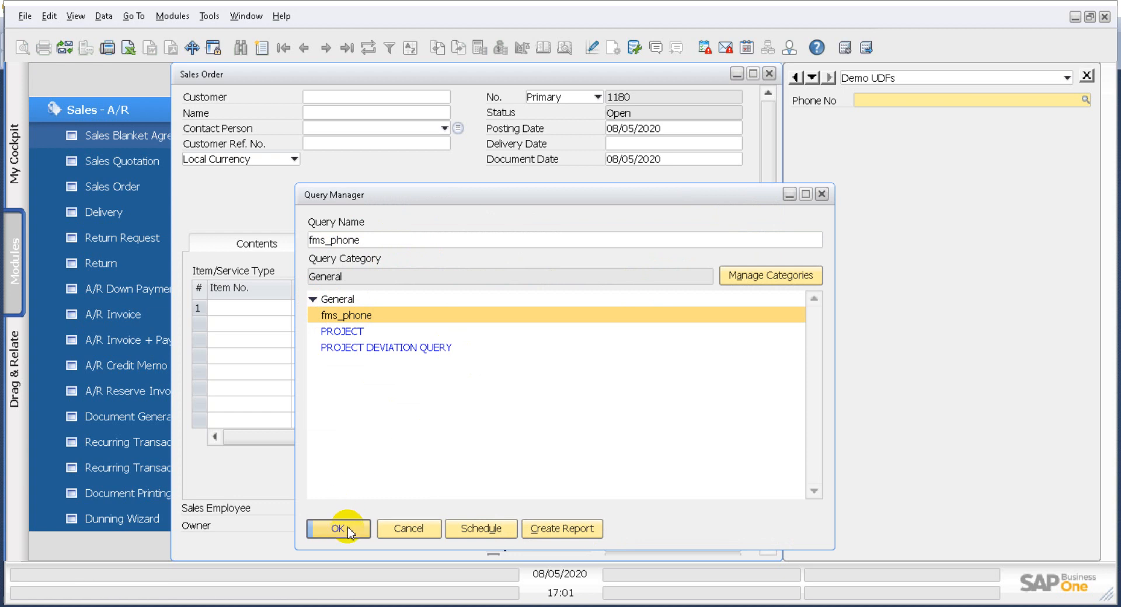
- Enable auto refresh when the Customer/Vendor Code field changes, refreshing regularly, and update the setup
click(400, 314)
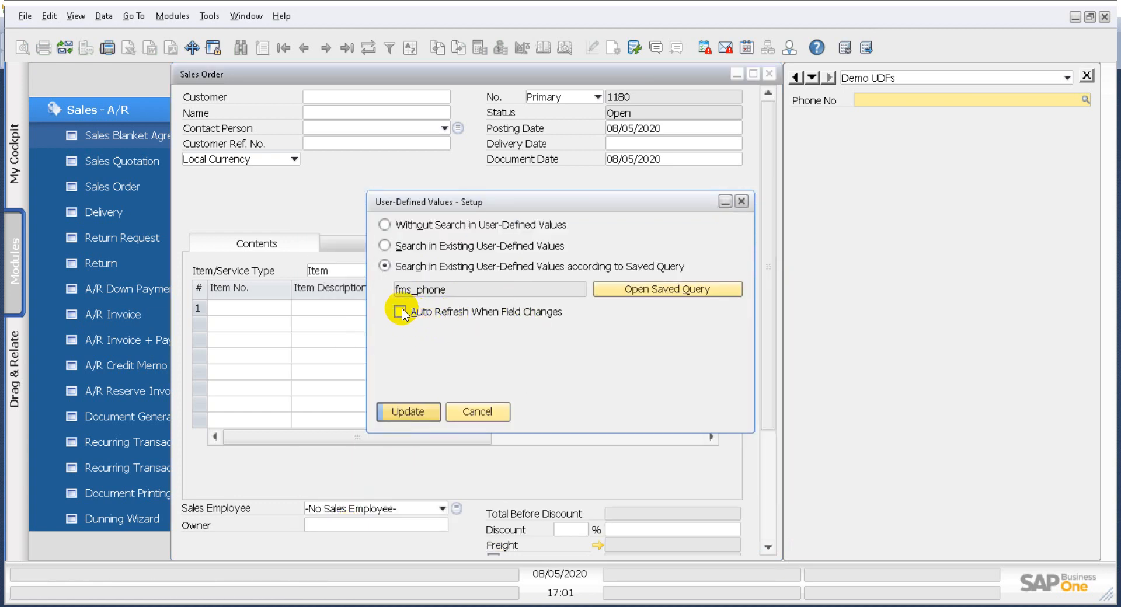
click(400, 312)
click(527, 341)
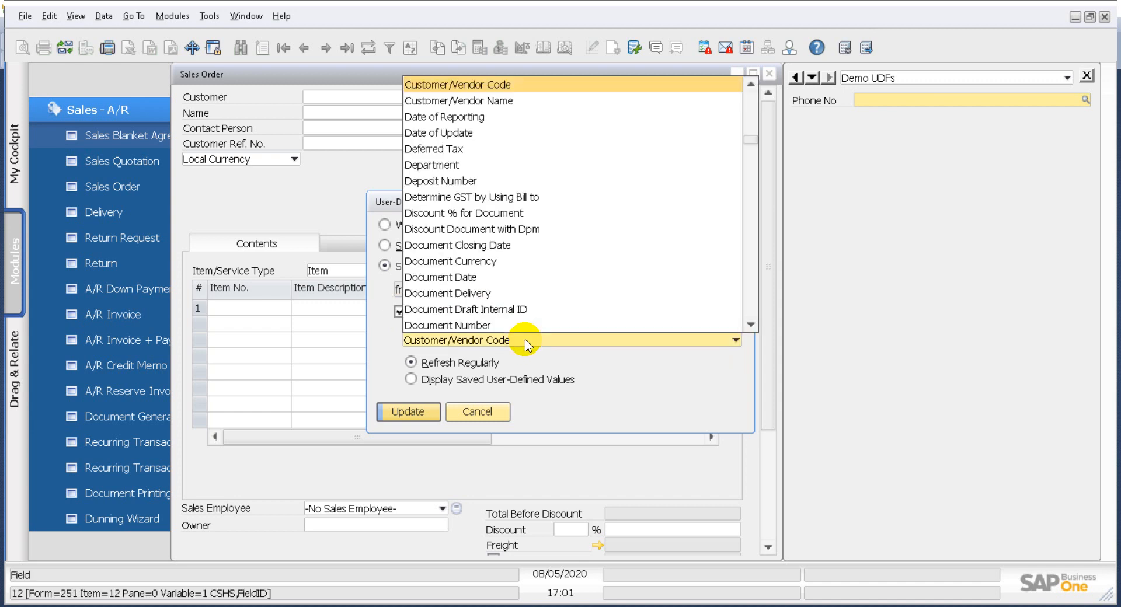
click(483, 86)
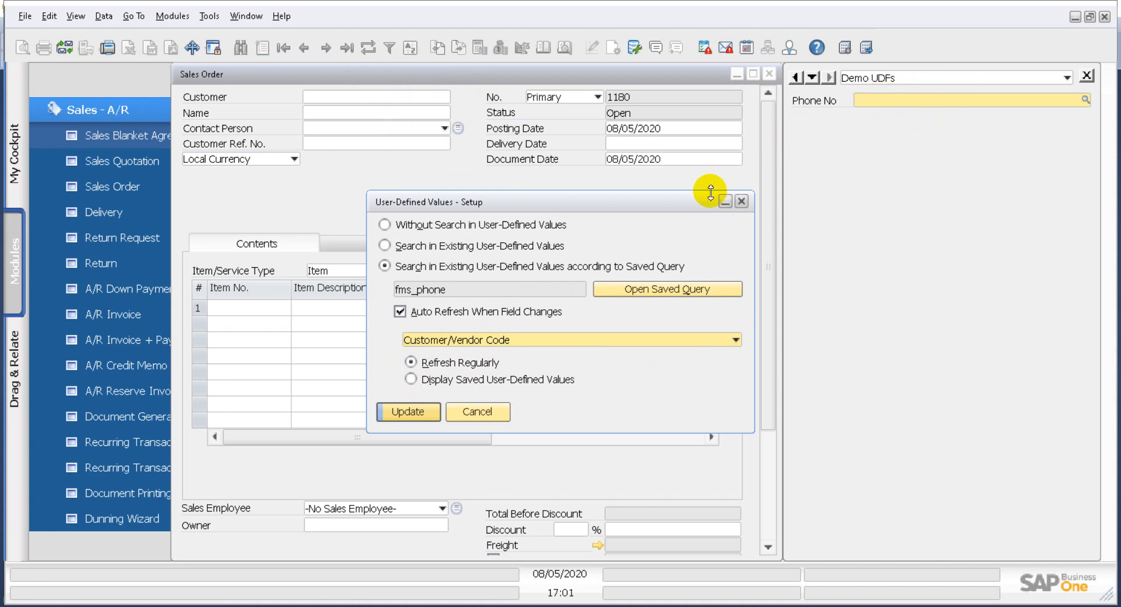
click(406, 412)
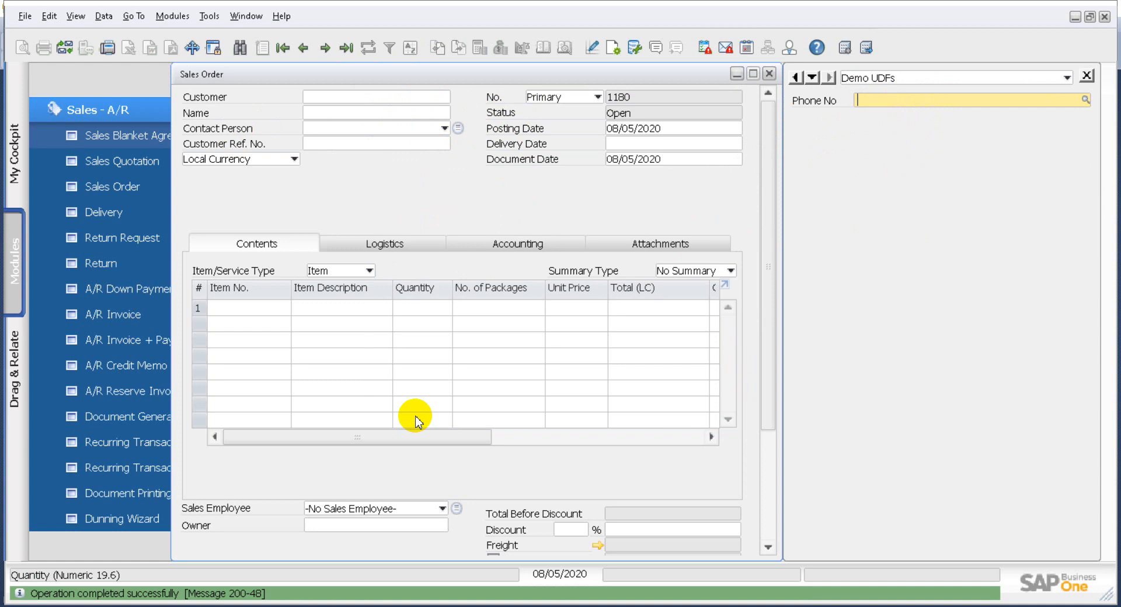
- Choose customer C20000 in the sales order to test the Phone No fill
click(446, 102)
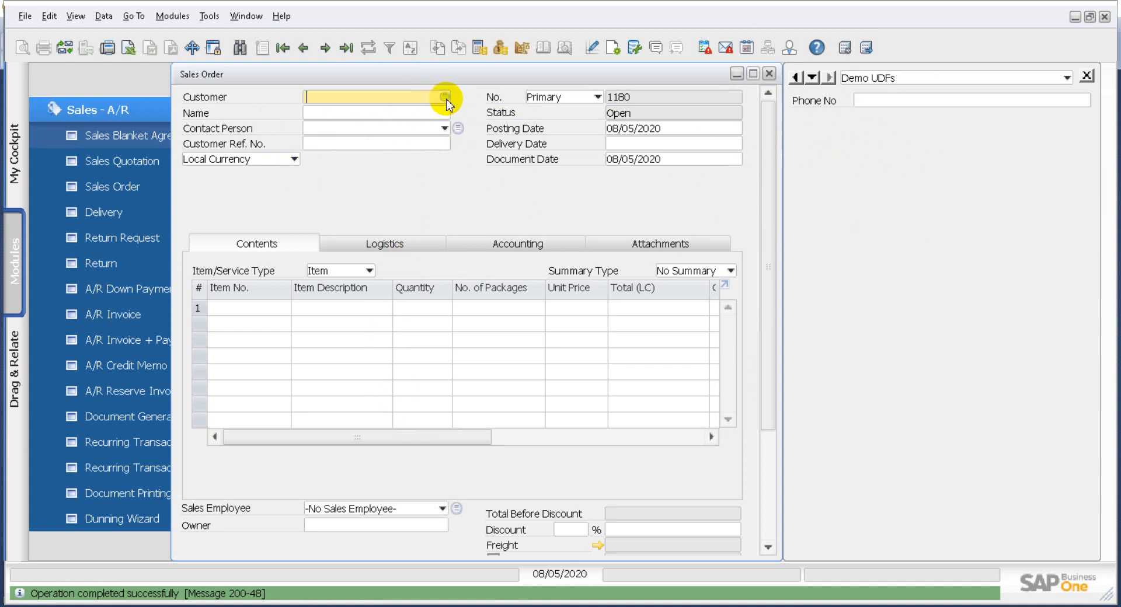
click(445, 98)
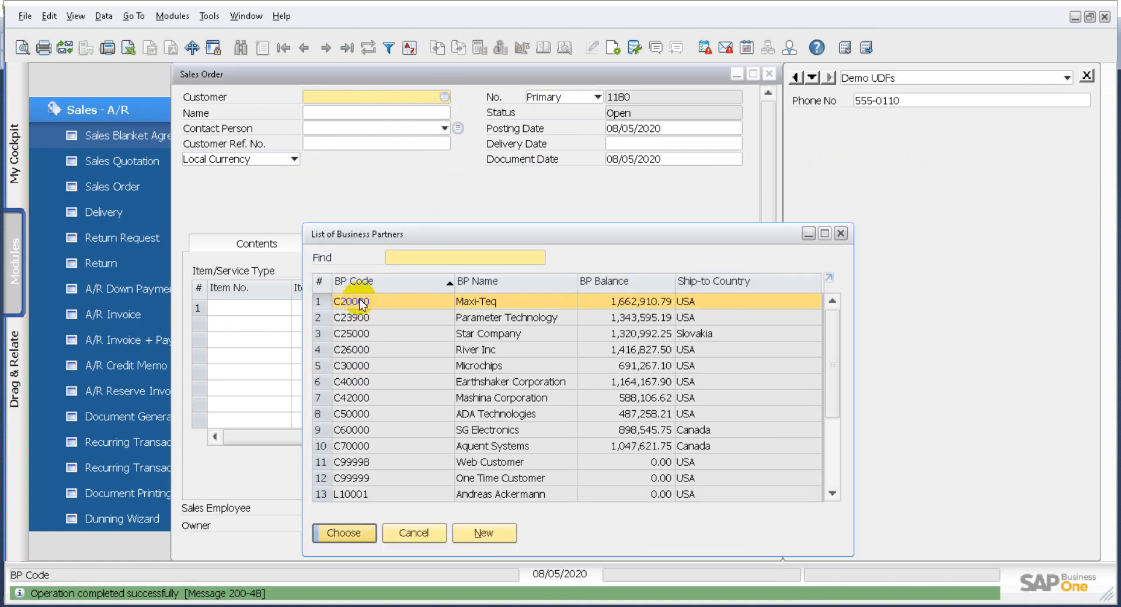
double_click(362, 303)
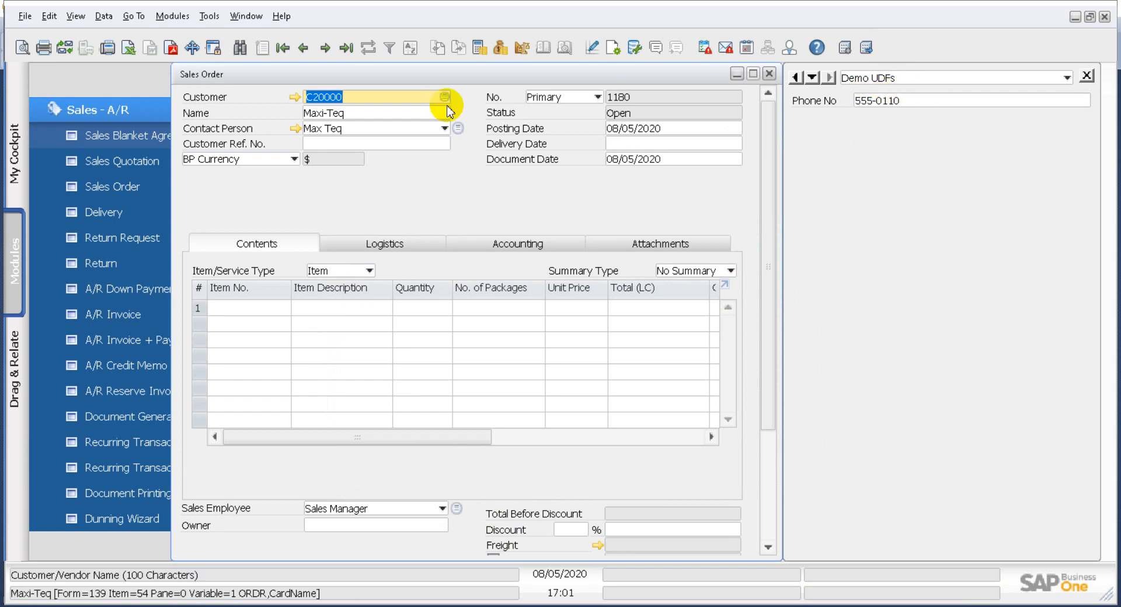
- Browse earlier sales orders without saving the new one to check their Phone No values, then close the form
click(303, 47)
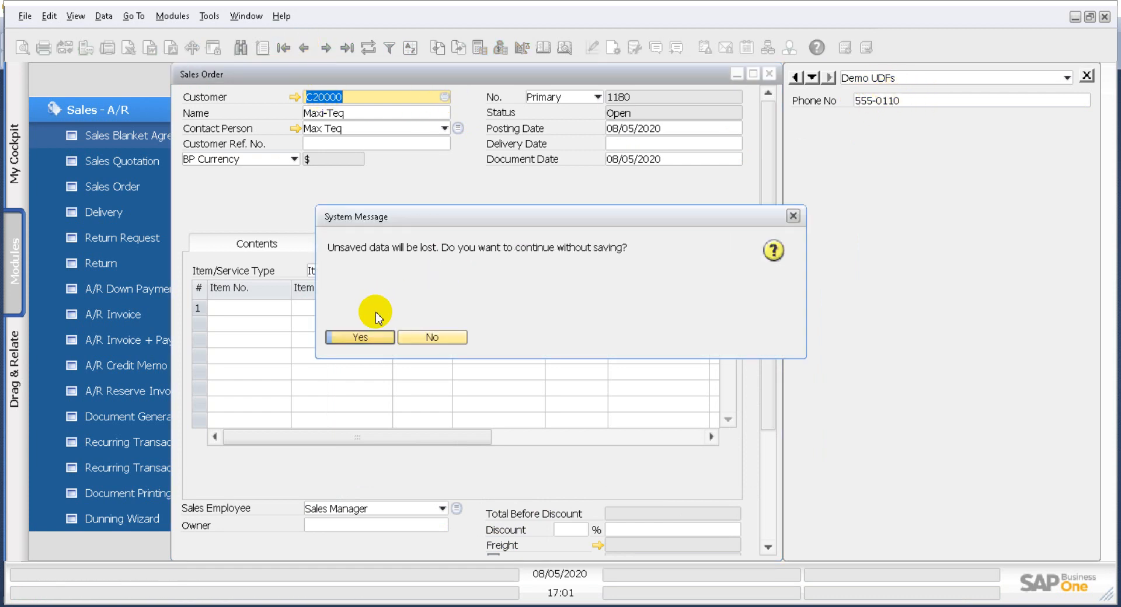
click(373, 336)
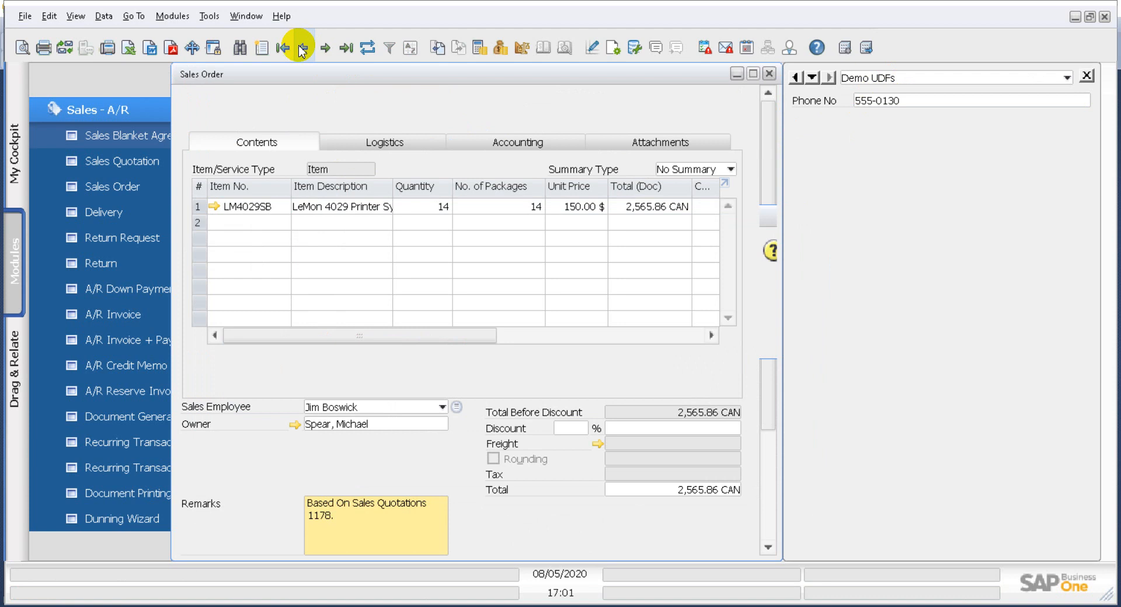
scroll(412, 190, up, 3)
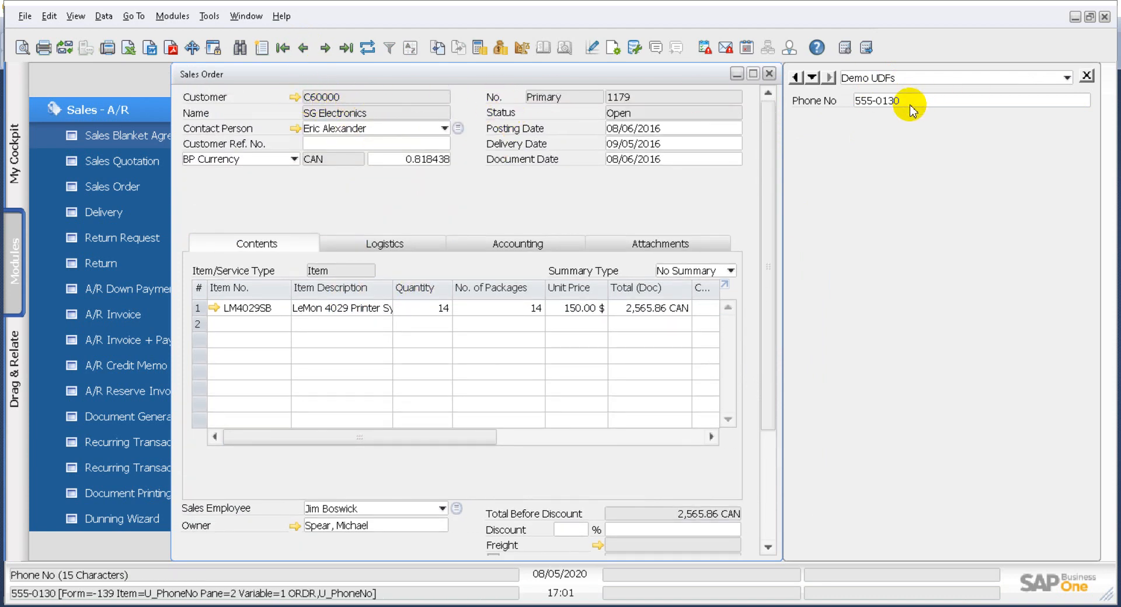
click(303, 48)
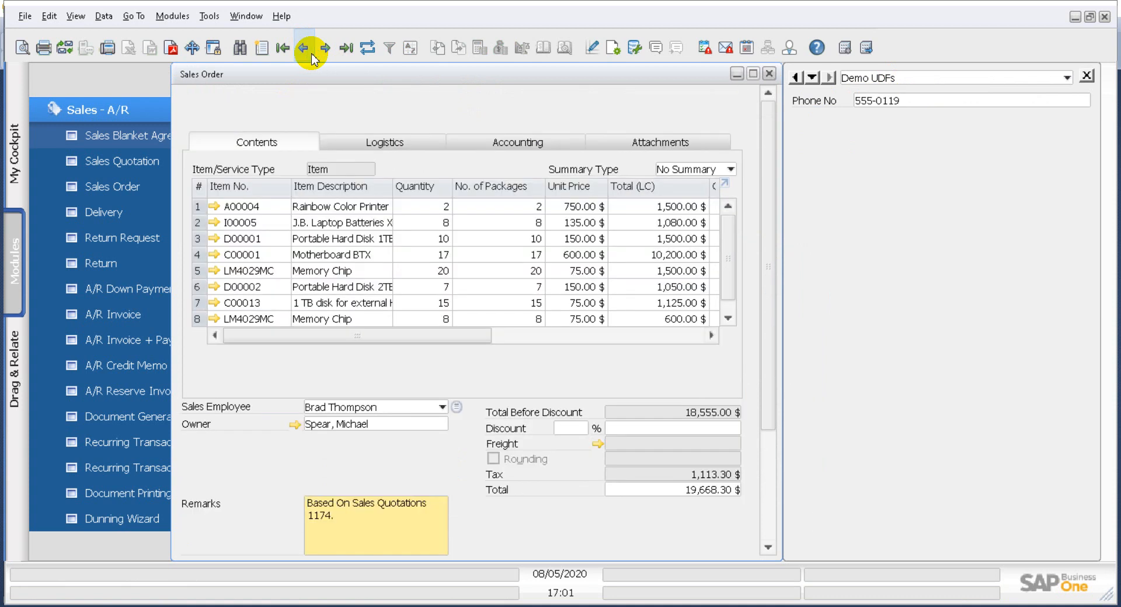
click(312, 54)
scroll(625, 149, up, 5)
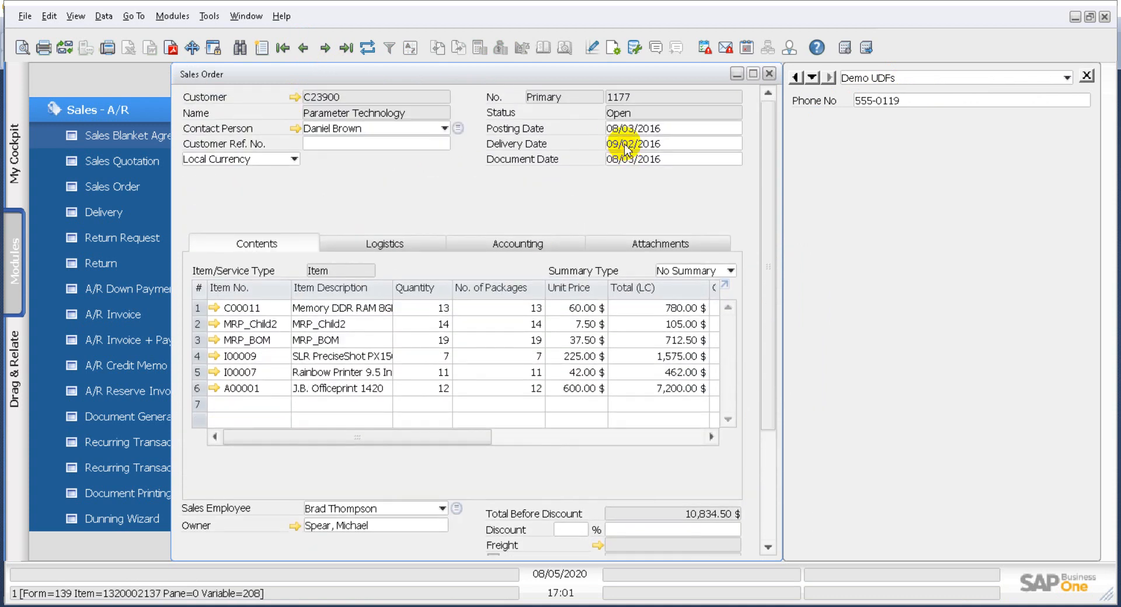
click(768, 74)
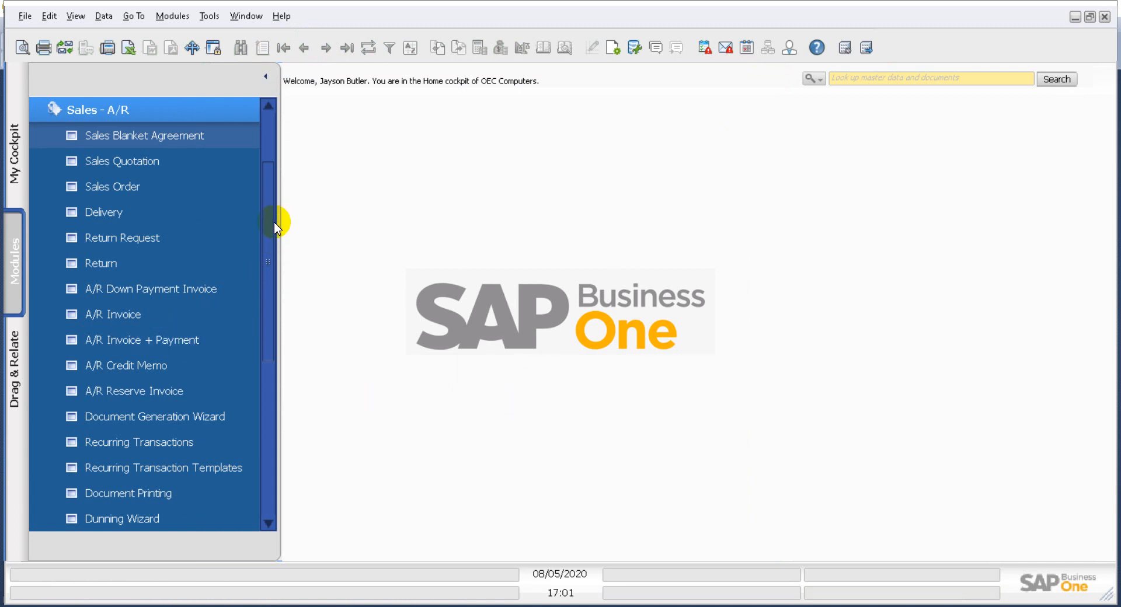
scroll(275, 220, up, 2)
click(199, 223)
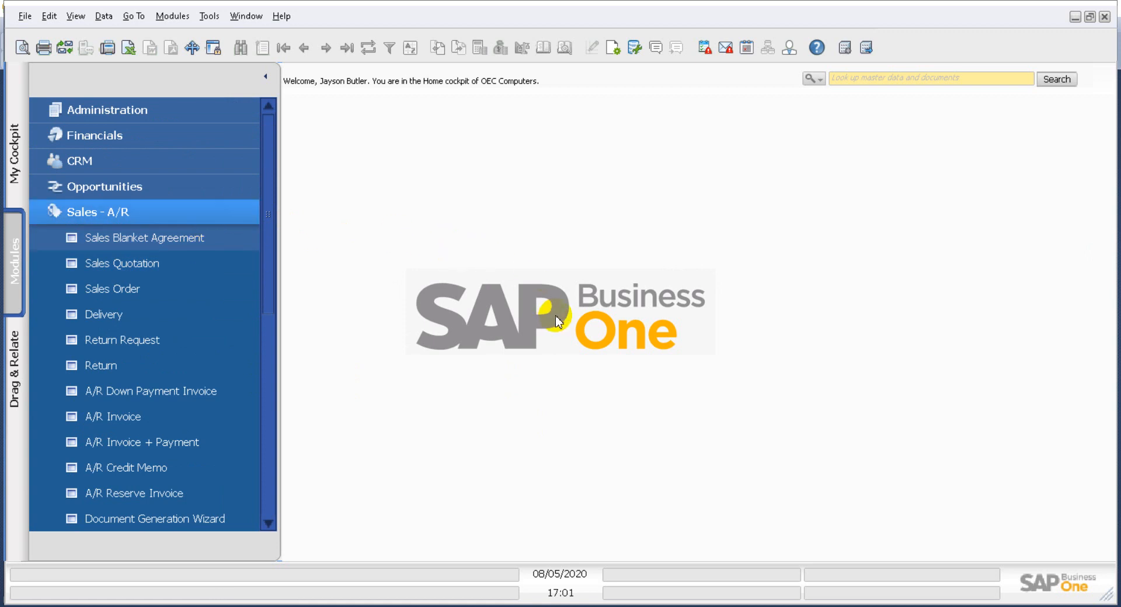
click(221, 214)
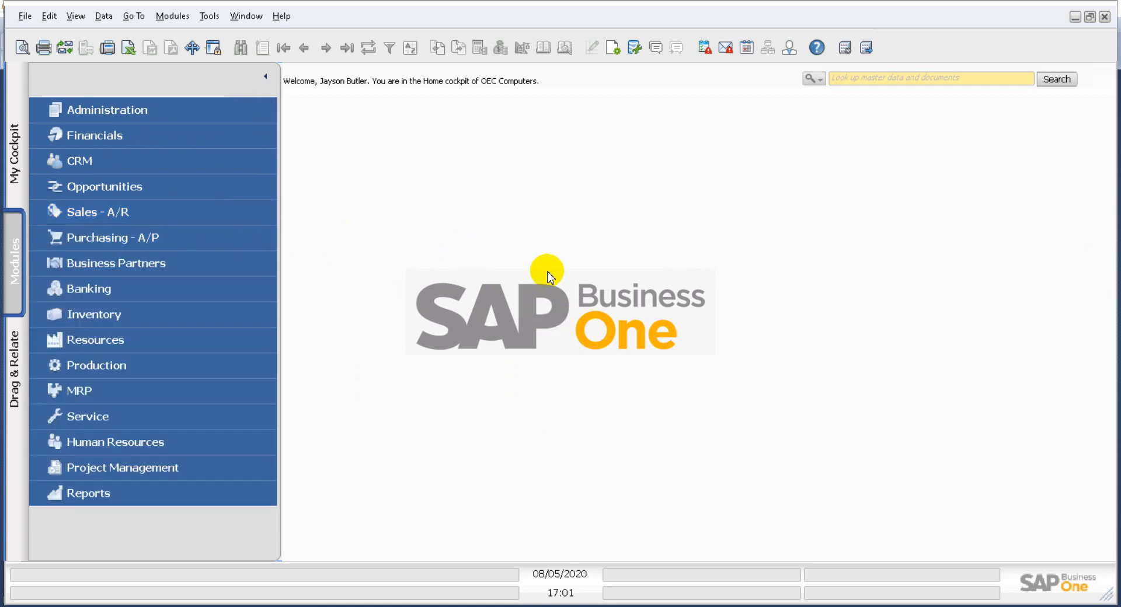